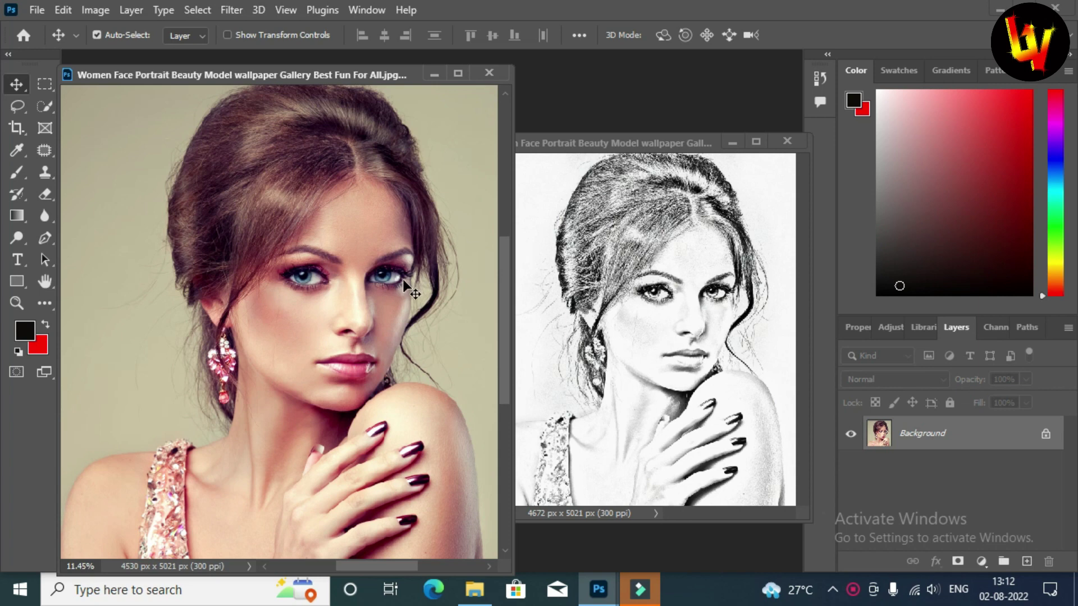
Close the sketch preview document and dock the colour portrait as a full-workspace tab
{"action": "left_click", "coordinate": [655, 296]}
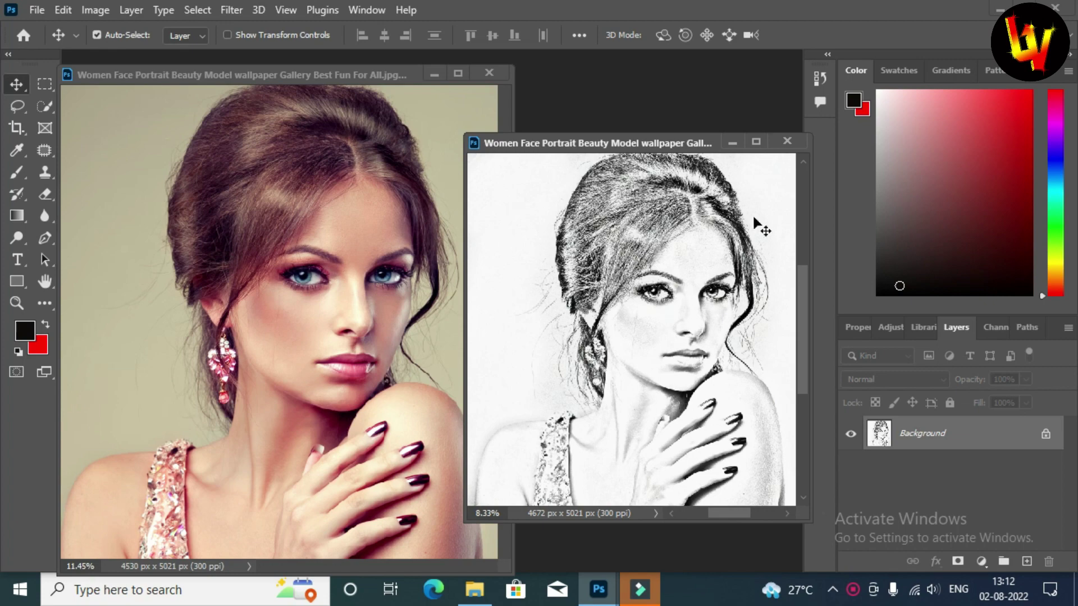
{"action": "left_click", "coordinate": [793, 140]}
{"action": "left_click_drag", "start_coordinate": [406, 75], "coordinate": [400, 56]}
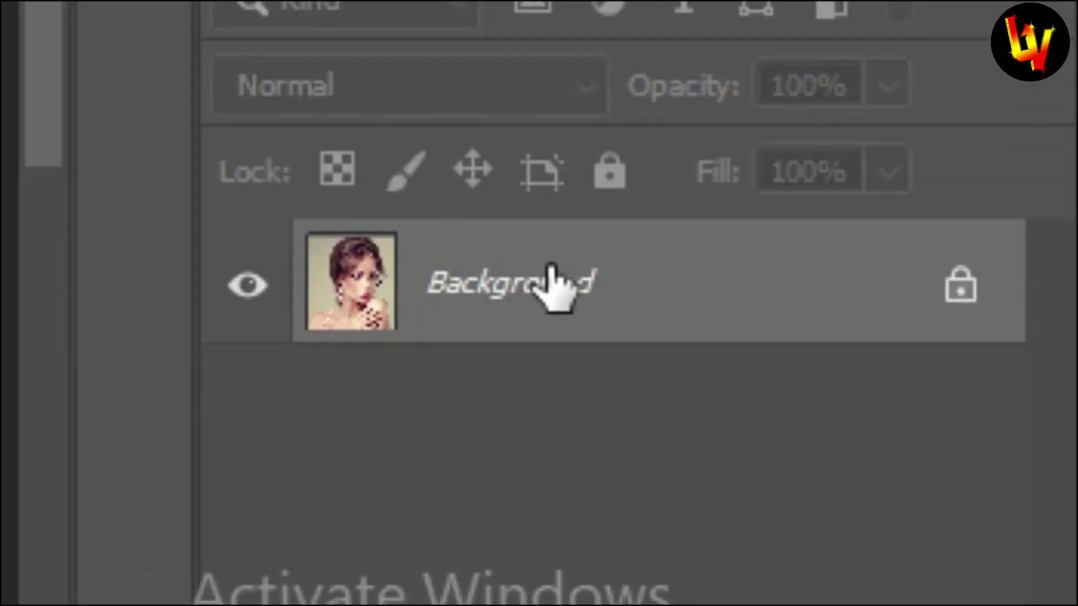
Duplicate the background as Layer 1 and add a Hue/Saturation layer at Saturation -100
{"action": "key", "text": "ctrl+j"}
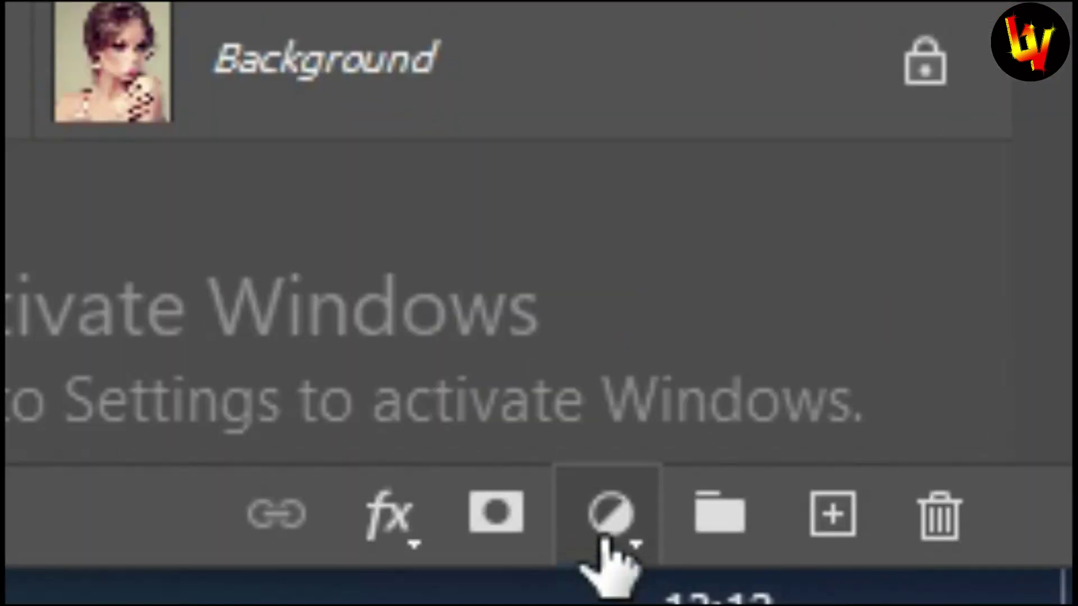
{"action": "left_click", "coordinate": [607, 524]}
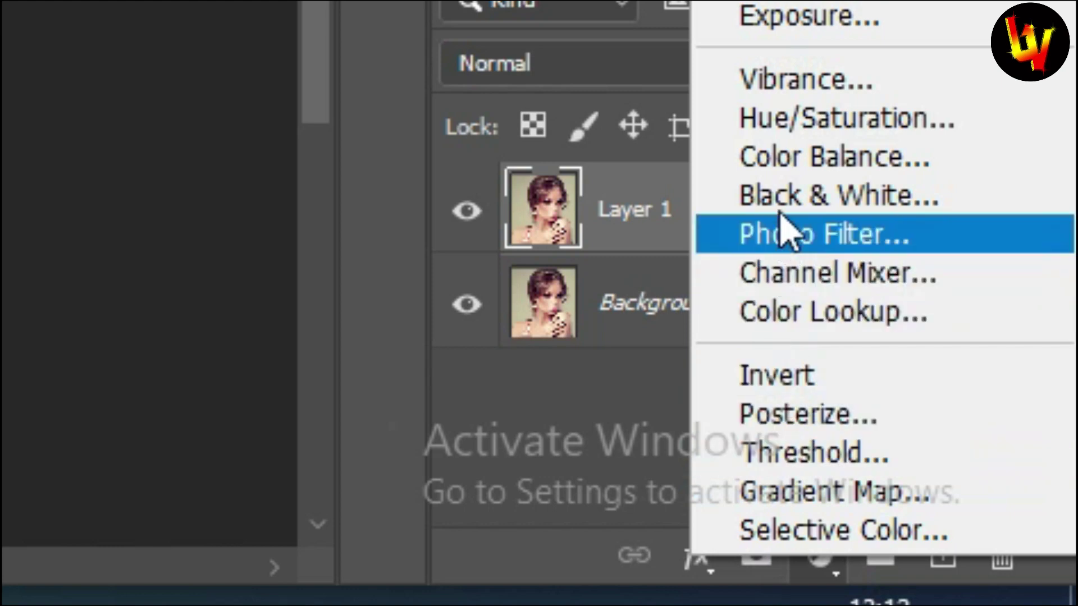
{"action": "left_click", "coordinate": [782, 120]}
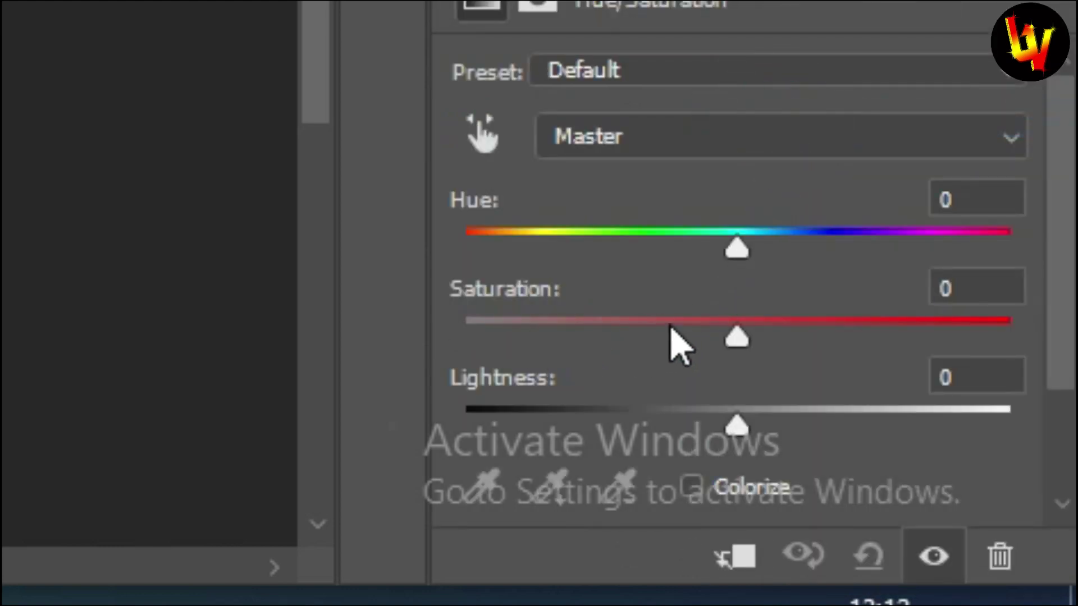
{"action": "left_click_drag", "start_coordinate": [736, 336], "coordinate": [457, 327]}
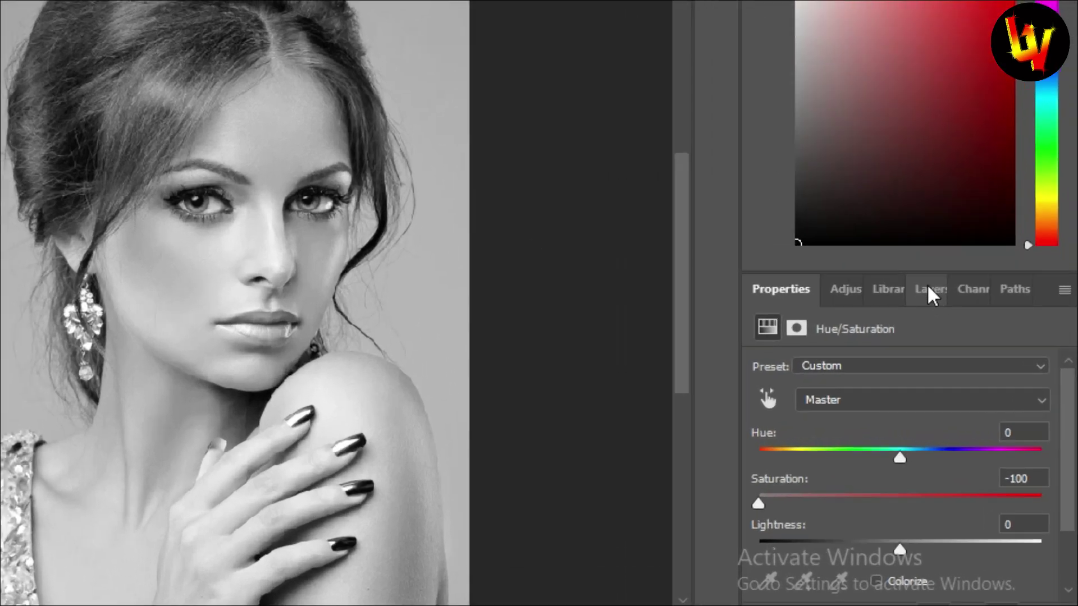
{"action": "left_click", "coordinate": [973, 327]}
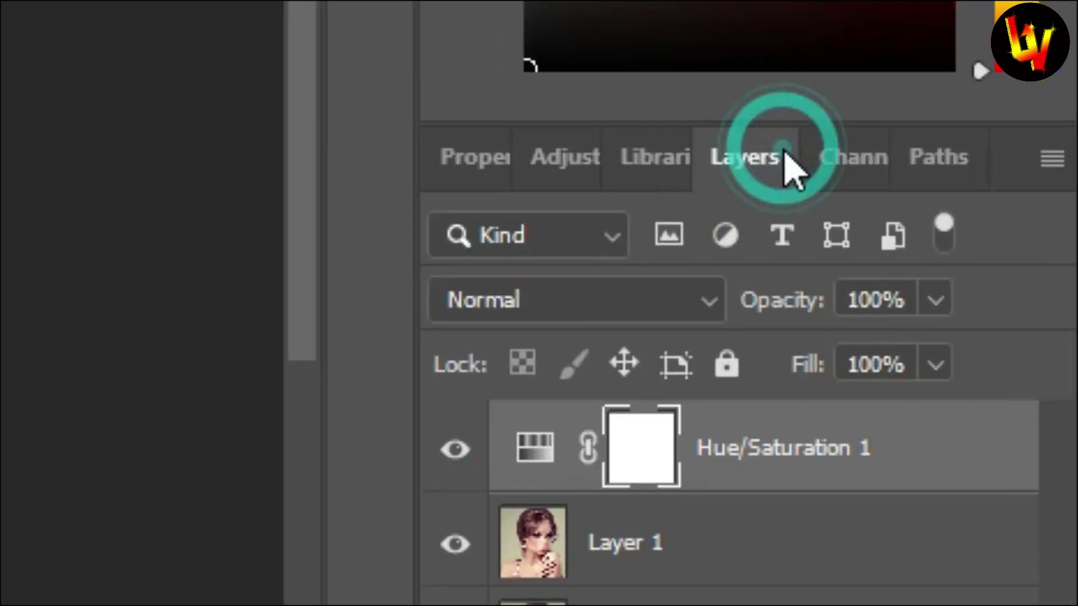
Invert Layer 1 and set its blend mode to Color Dodge
{"action": "left_click", "coordinate": [637, 545]}
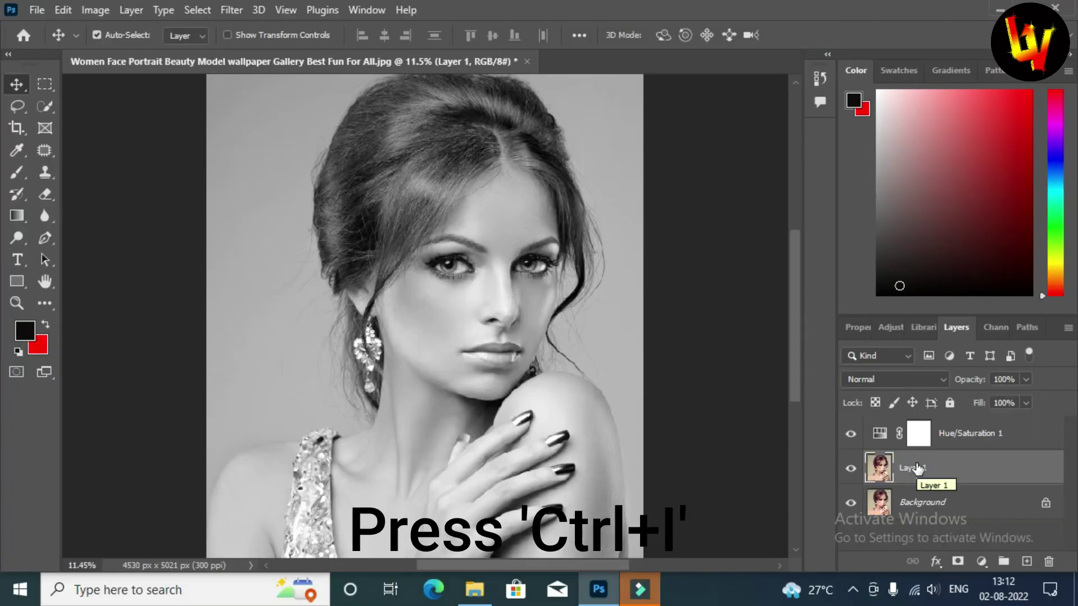
{"action": "key", "text": "ctrl+i"}
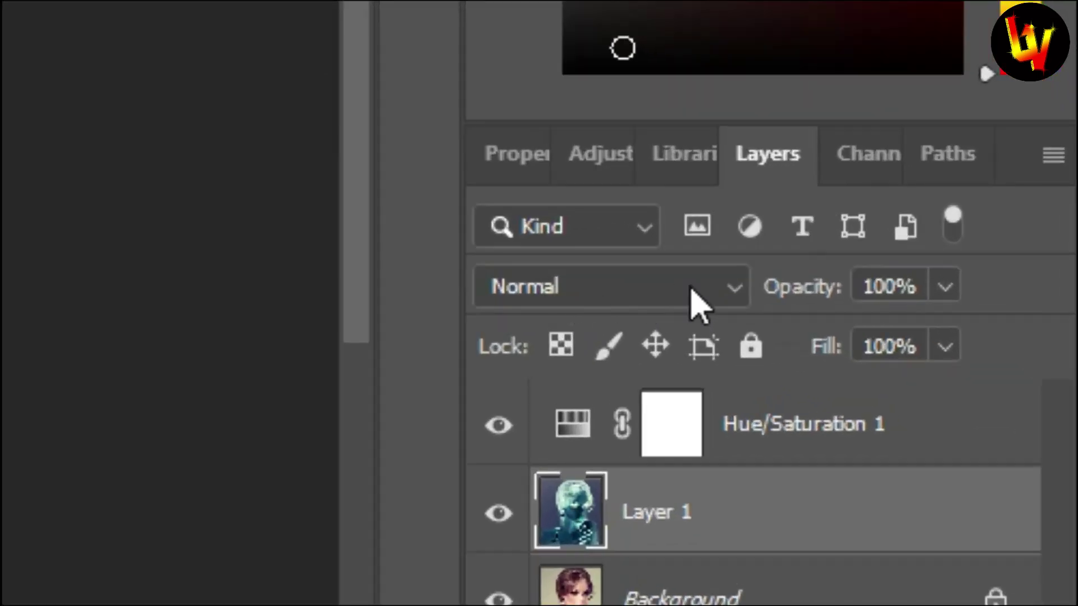
{"action": "left_click", "coordinate": [735, 285]}
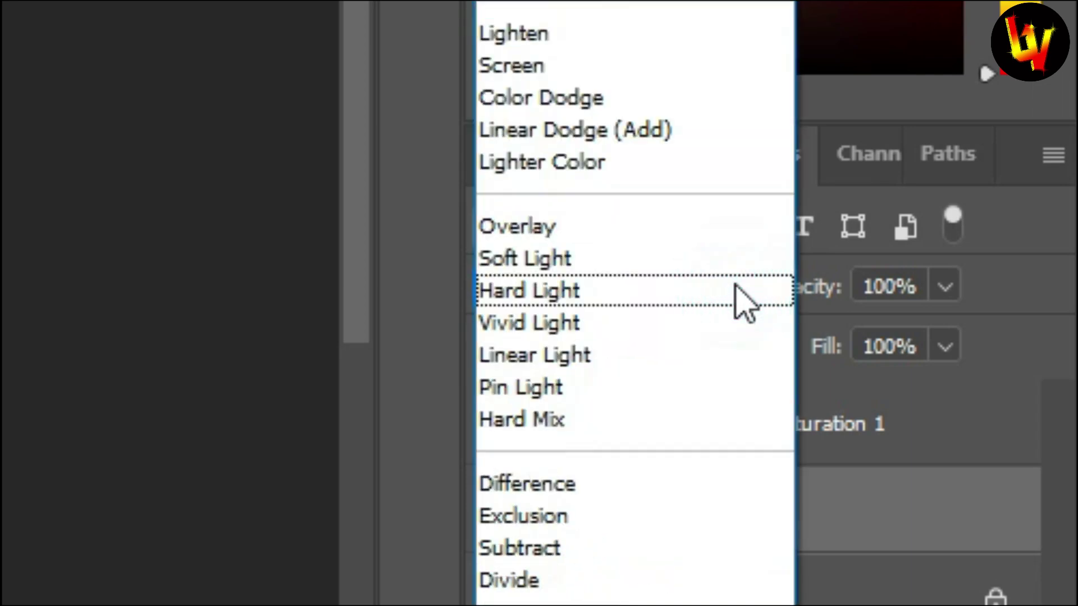
{"action": "left_click", "coordinate": [561, 99]}
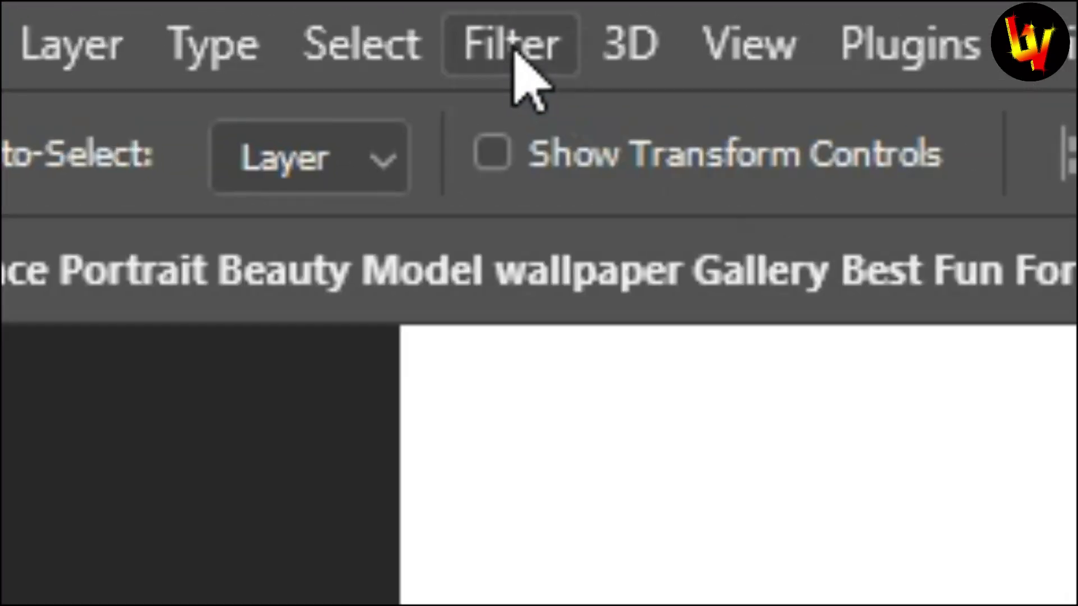
Apply a Gaussian Blur with a 115.8-pixel radius to Layer 1
{"action": "left_click", "coordinate": [509, 25]}
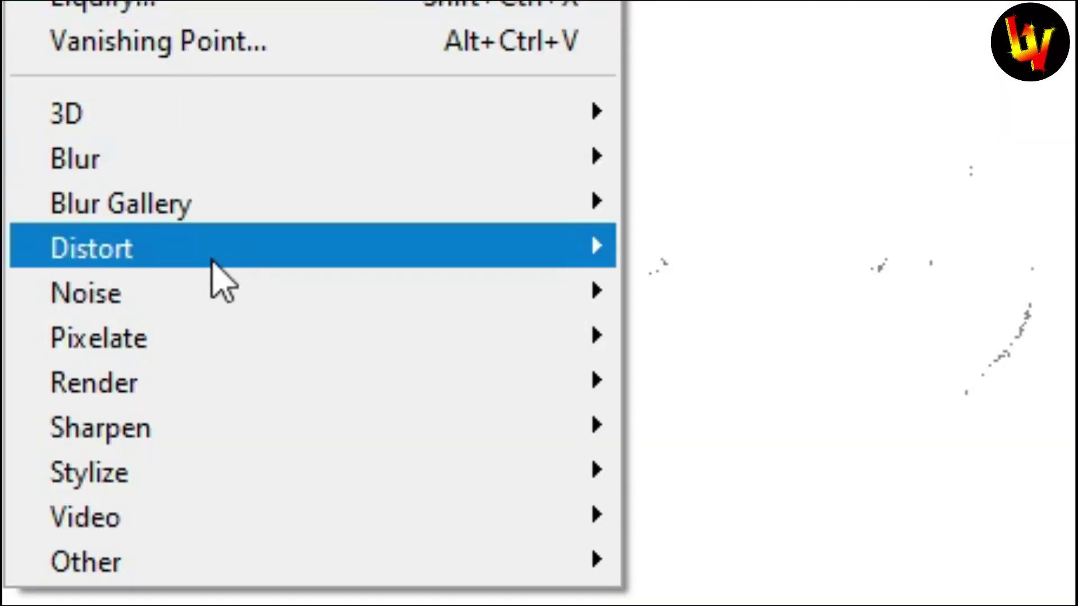
{"action": "left_click", "coordinate": [147, 163]}
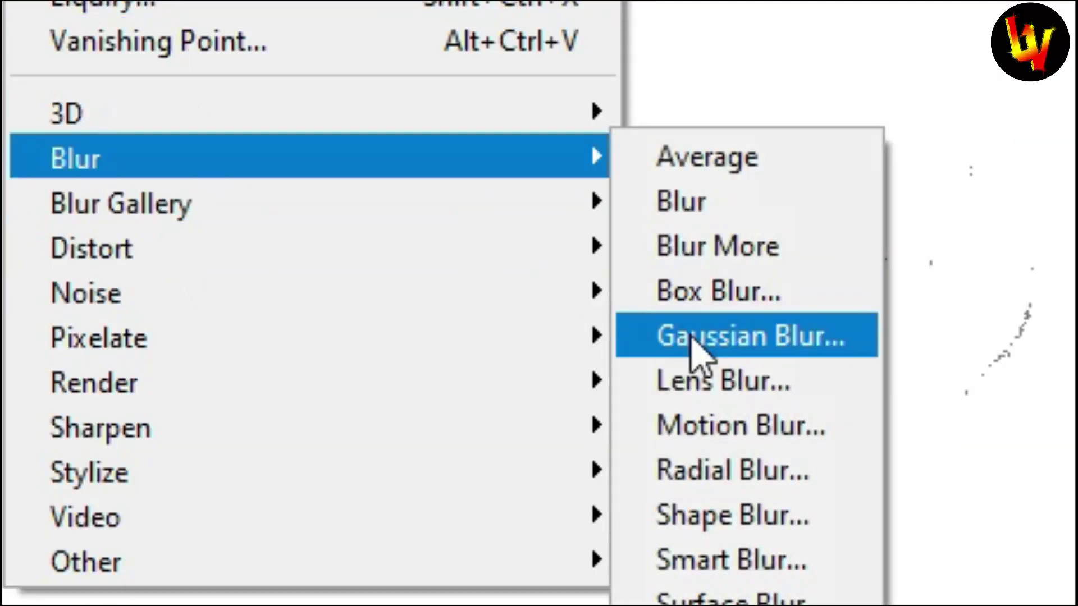
{"action": "left_click", "coordinate": [694, 337]}
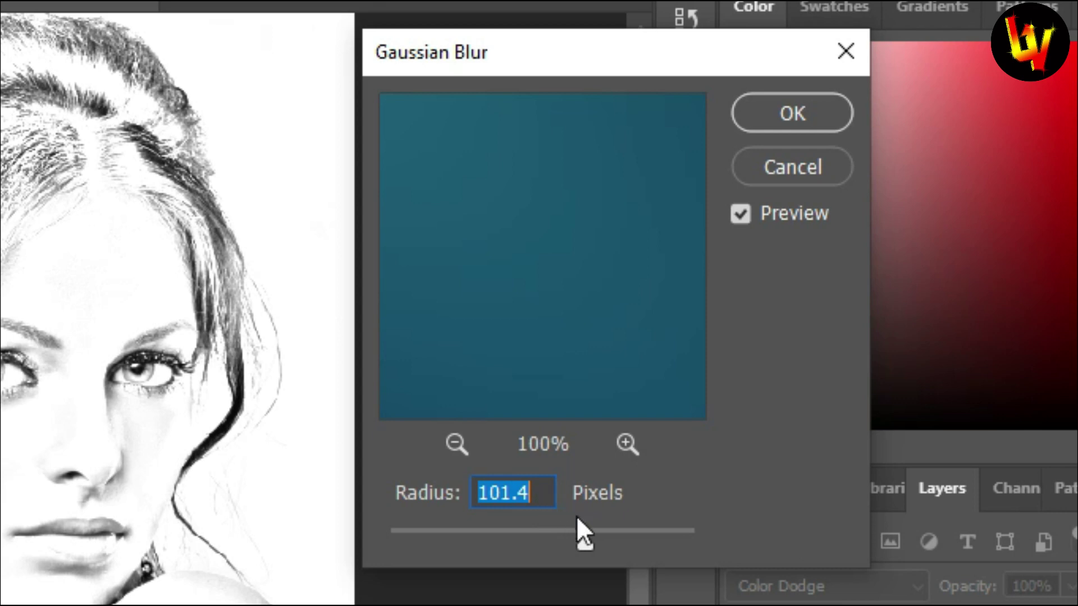
{"action": "left_click", "coordinate": [551, 537]}
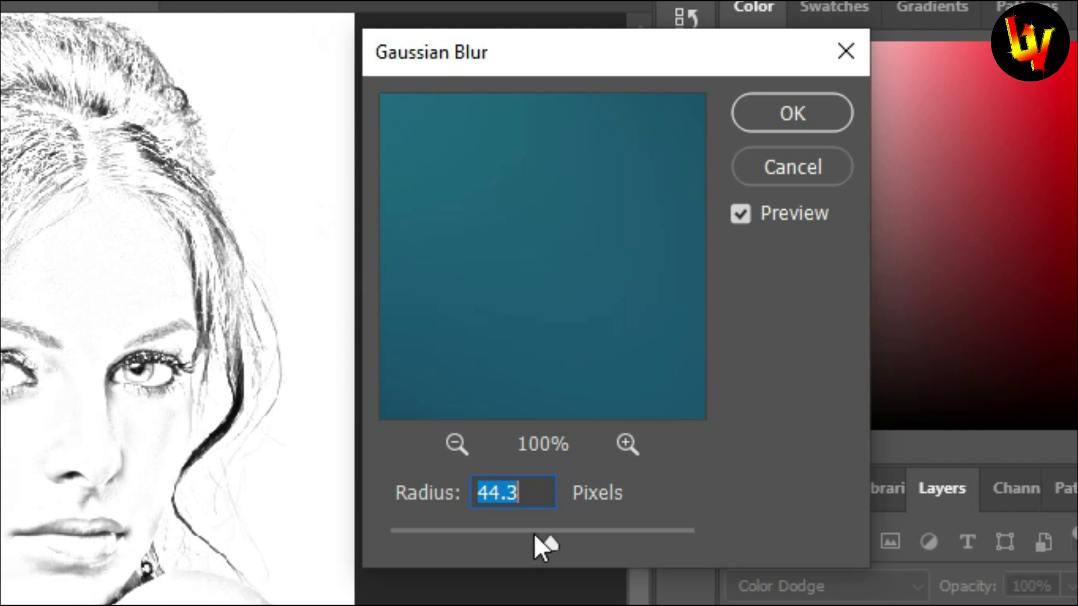
{"action": "left_click", "coordinate": [534, 534]}
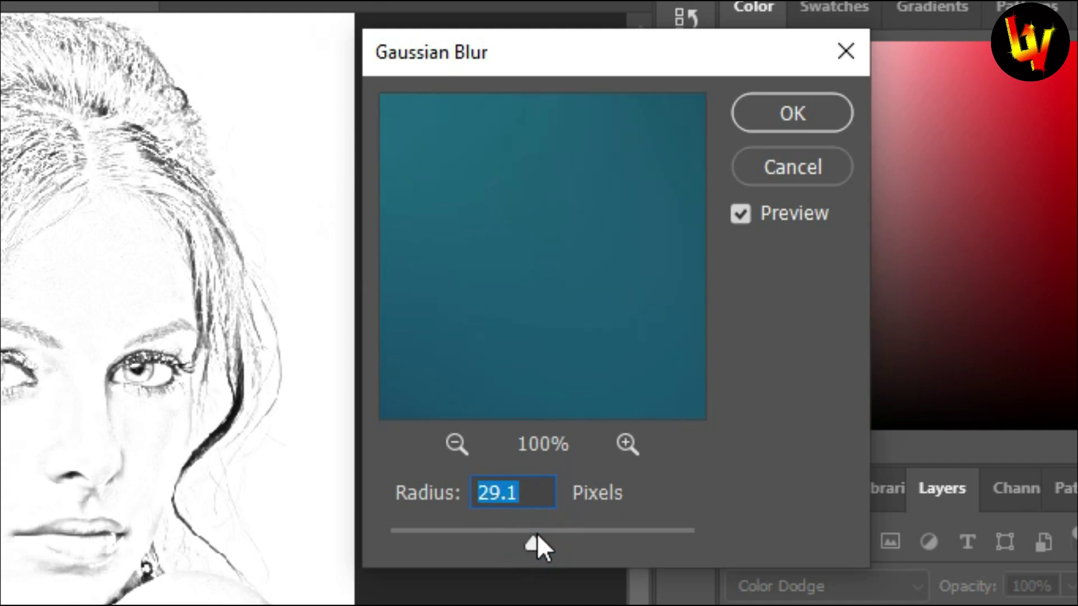
{"action": "left_click", "coordinate": [540, 537]}
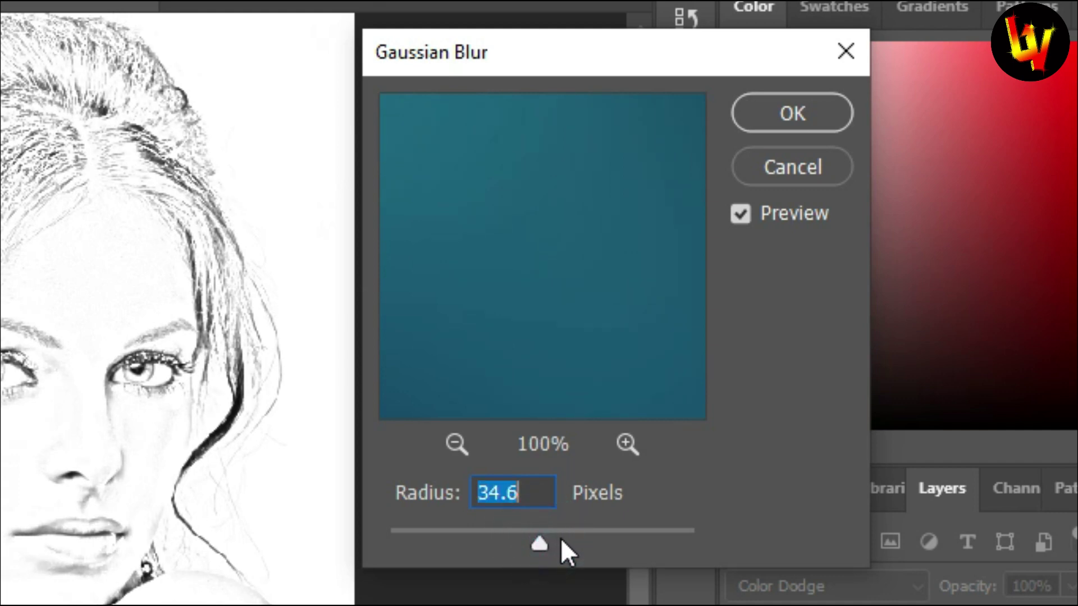
{"action": "left_click", "coordinate": [561, 538]}
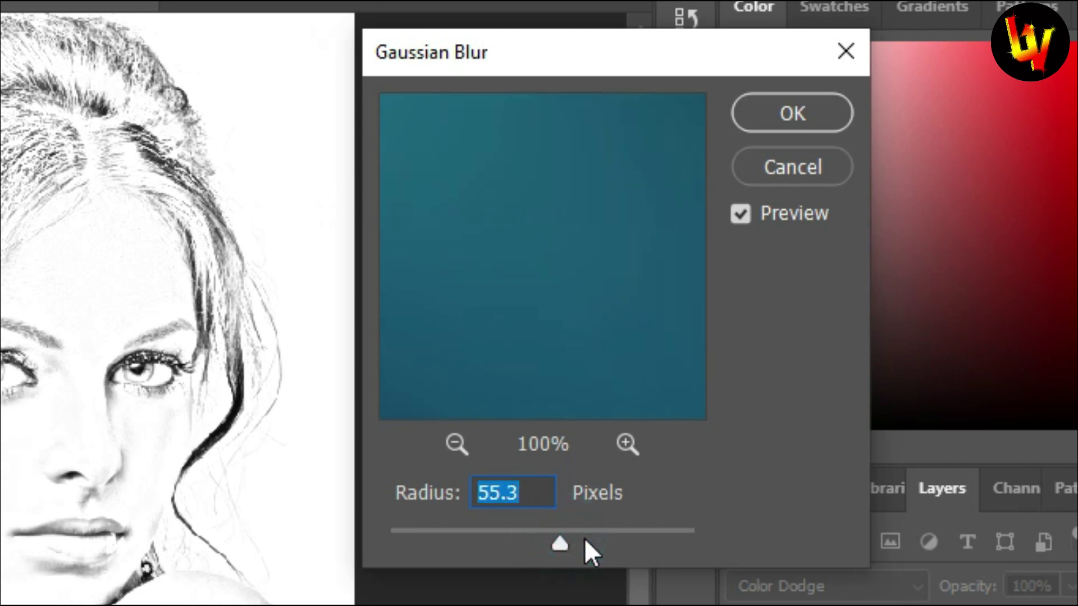
{"action": "left_click", "coordinate": [584, 538]}
{"action": "left_click", "coordinate": [593, 537]}
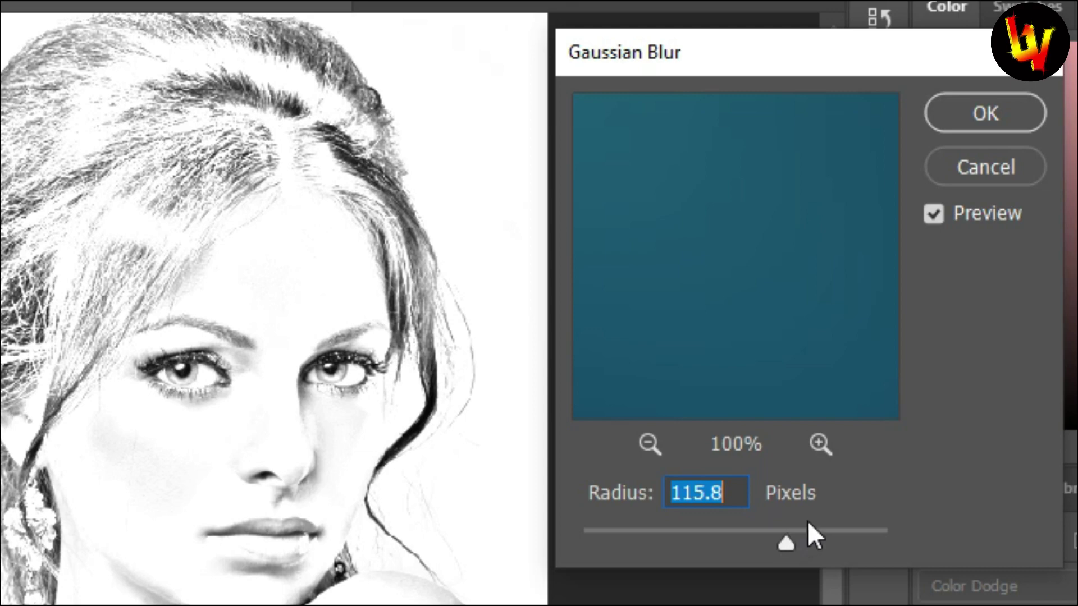
{"action": "left_click", "coordinate": [979, 118]}
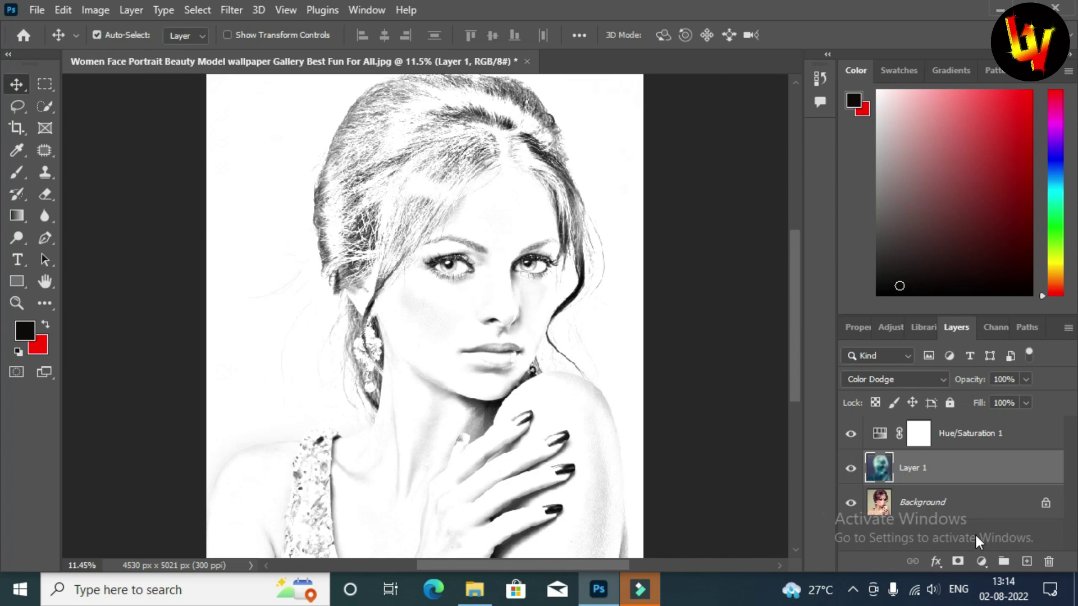
Add a Levels adjustment layer with the midtone level set to 0.55
{"action": "left_click", "coordinate": [981, 562]}
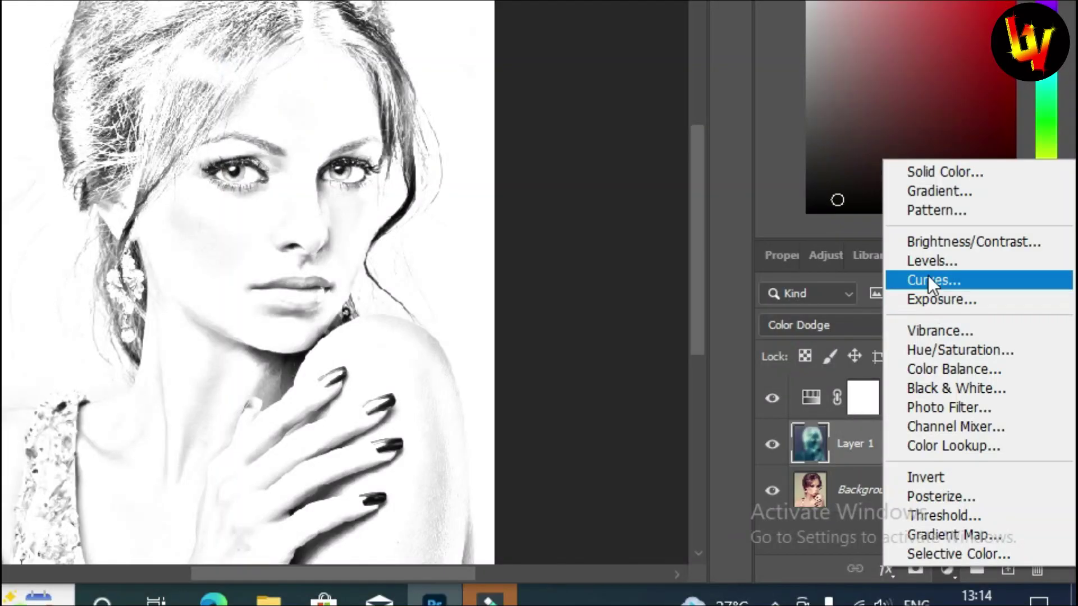
{"action": "left_click", "coordinate": [930, 261]}
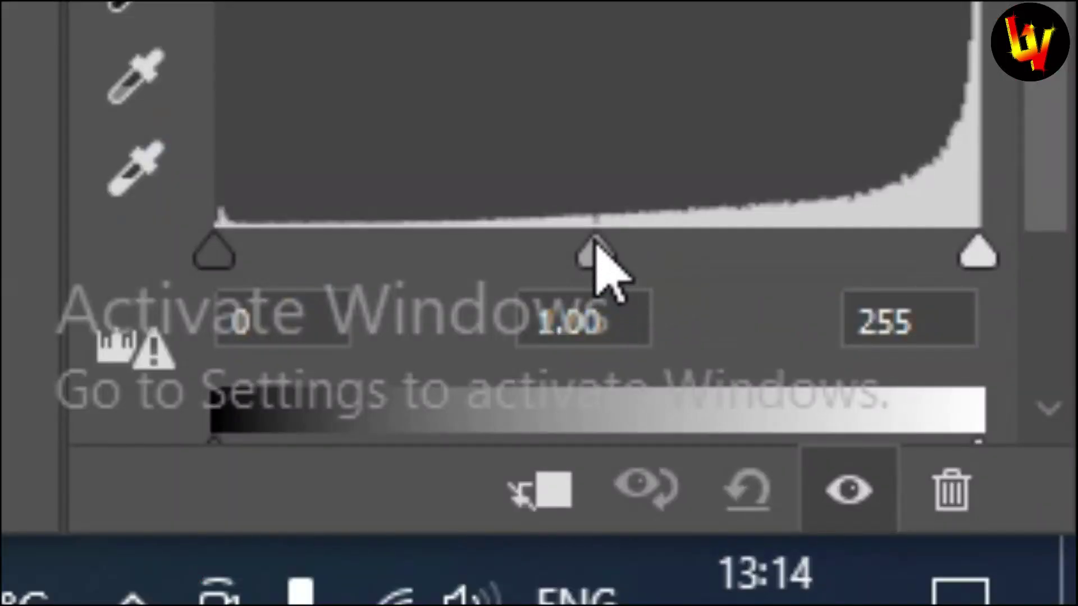
{"action": "mouse_move", "coordinate": [596, 268]}
{"action": "left_mouse_down"}
{"action": "mouse_move", "coordinate": [945, 502]}
{"action": "mouse_move", "coordinate": [978, 497]}
{"action": "left_mouse_up"}
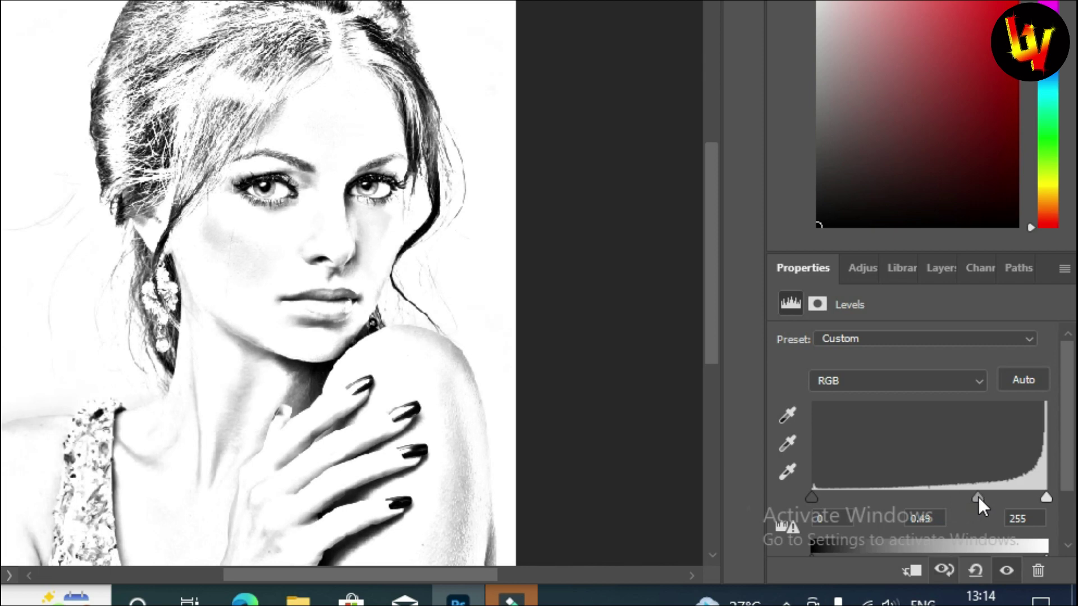
{"action": "left_click_drag", "start_coordinate": [977, 496], "coordinate": [976, 496]}
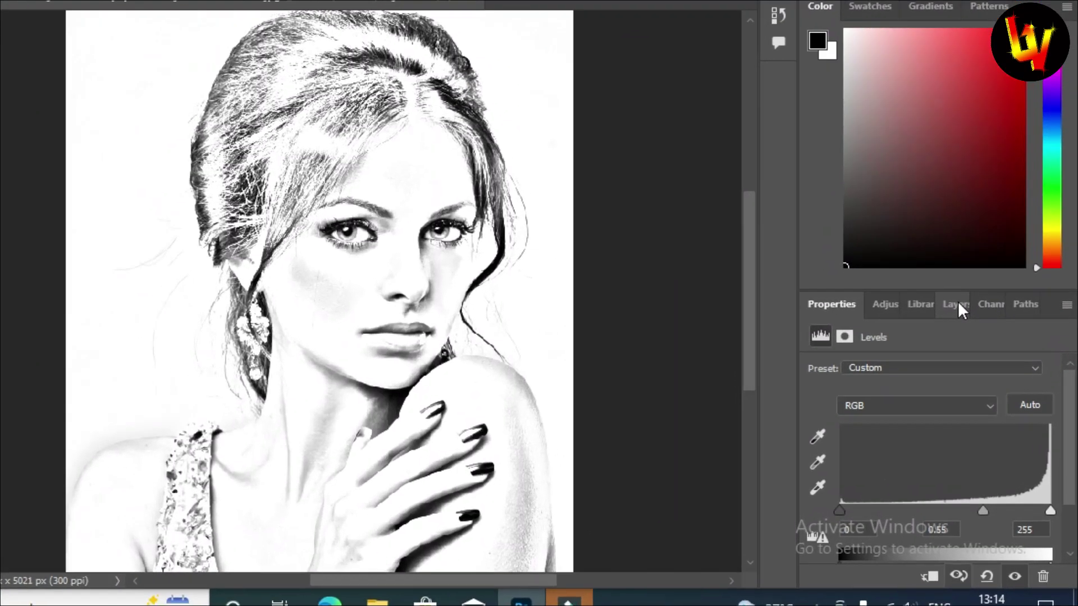
{"action": "left_click", "coordinate": [940, 268]}
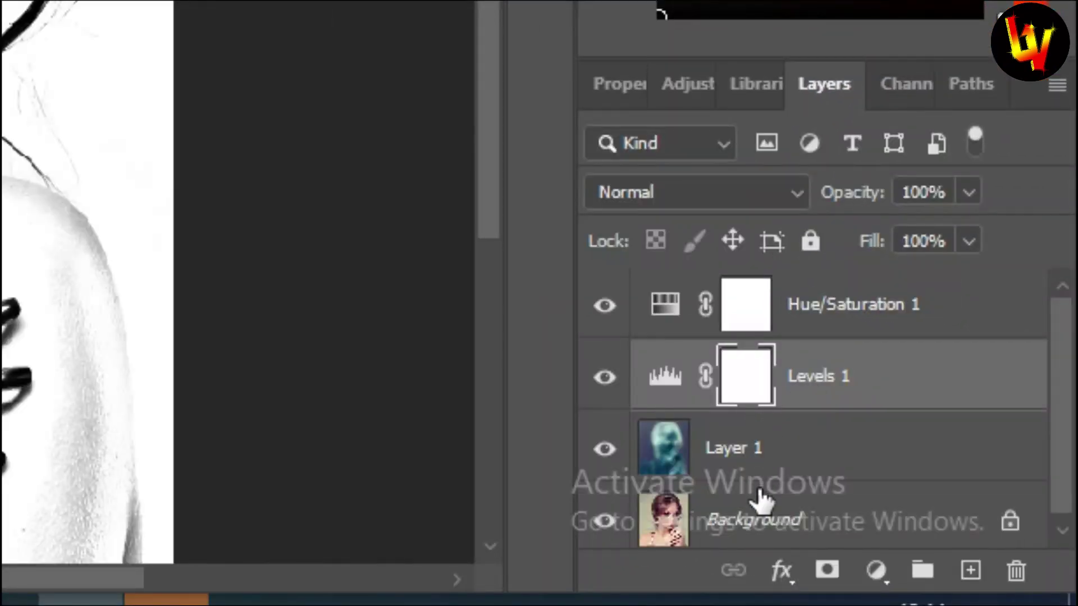
Add a Brightness/Contrast layer at brightness -19, contrast 12, then select Hue/Saturation 1
{"action": "left_click", "coordinate": [876, 570]}
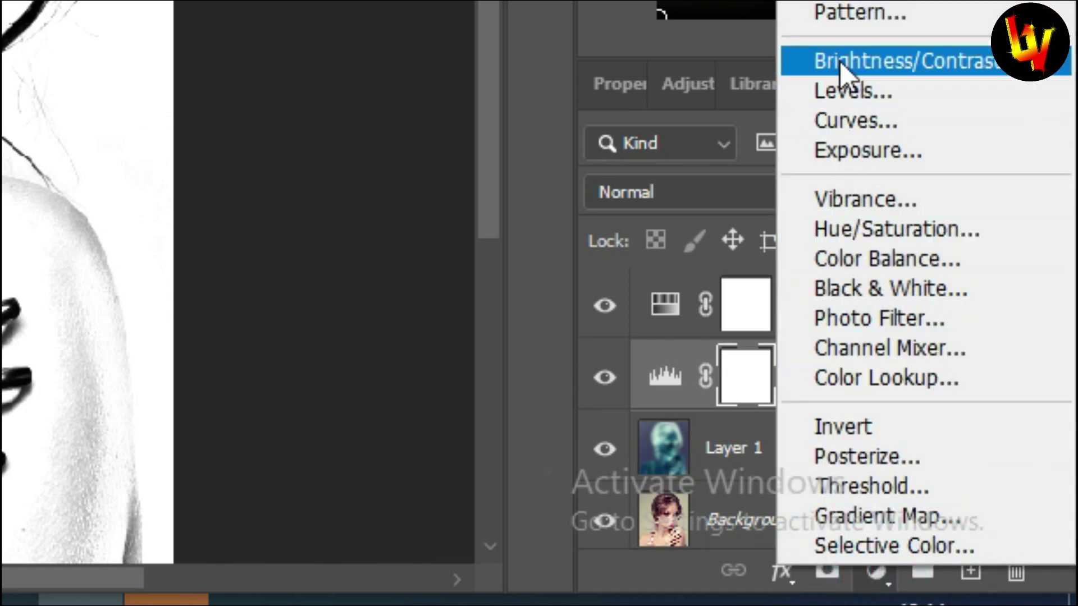
{"action": "left_click", "coordinate": [841, 62]}
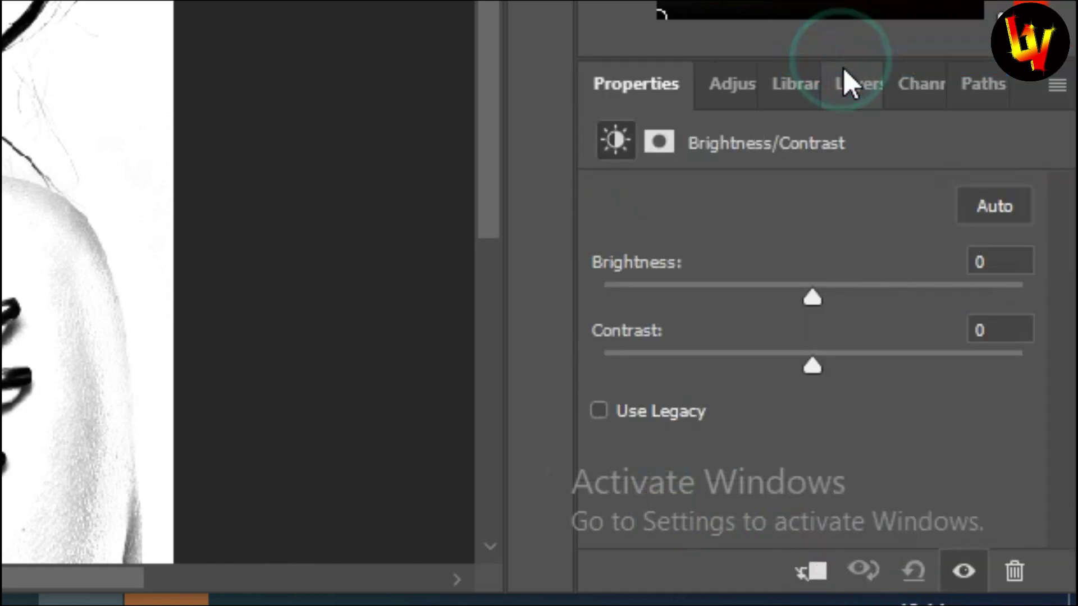
{"action": "mouse_move", "coordinate": [951, 430]}
{"action": "left_mouse_down"}
{"action": "mouse_move", "coordinate": [917, 429]}
{"action": "mouse_move", "coordinate": [938, 434]}
{"action": "left_mouse_up"}
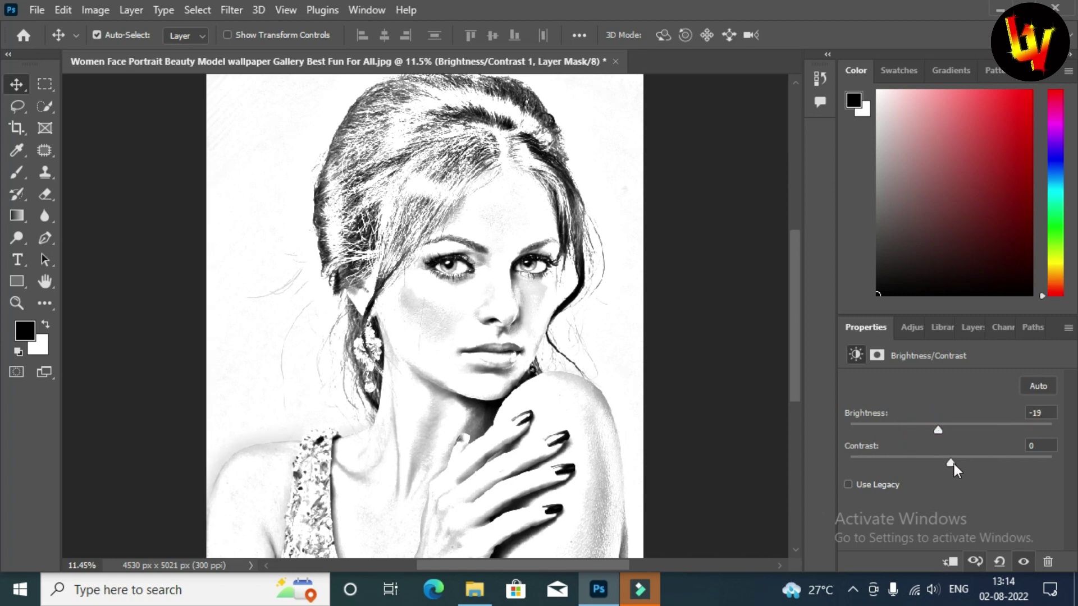
{"action": "left_click_drag", "start_coordinate": [953, 464], "coordinate": [960, 460]}
{"action": "left_click", "coordinate": [971, 327]}
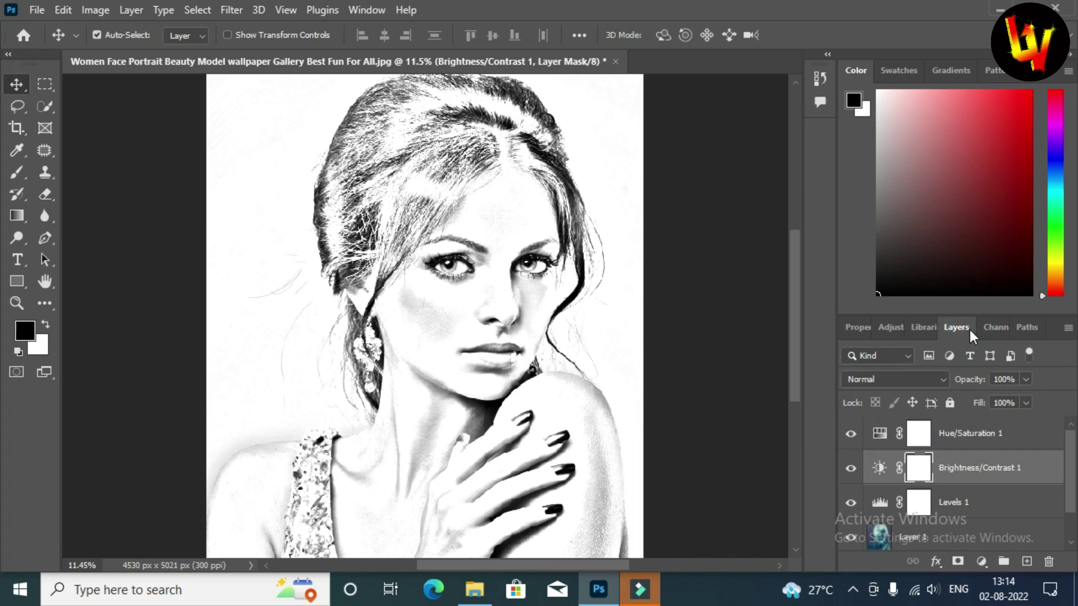
{"action": "left_click", "coordinate": [963, 437]}
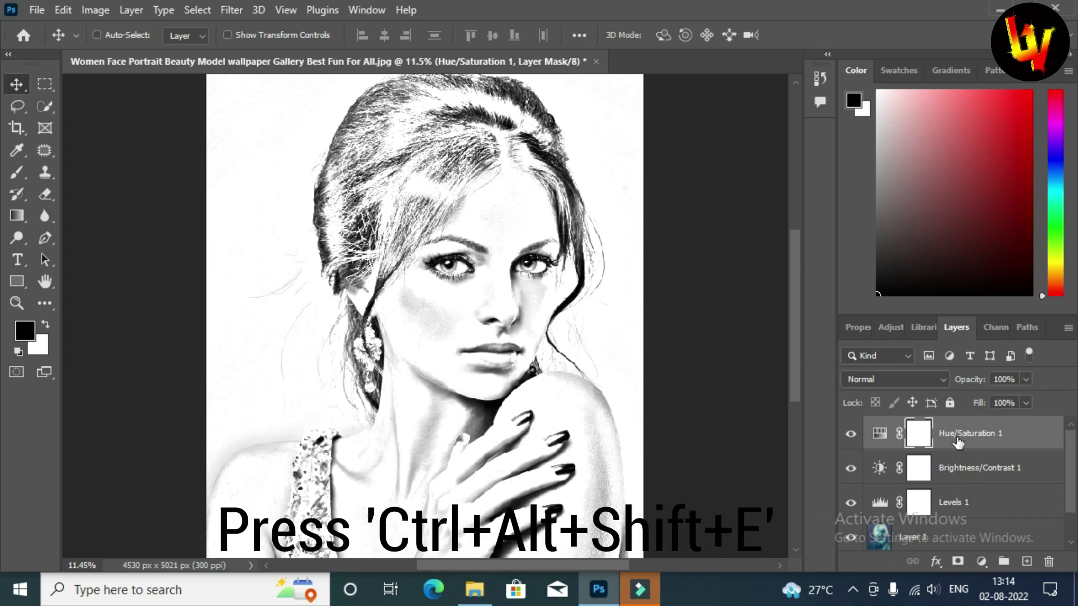
Stamp all visible layers into Layer 2 and convert it to a Smart Object
{"action": "key", "text": "ctrl+alt+shift+e"}
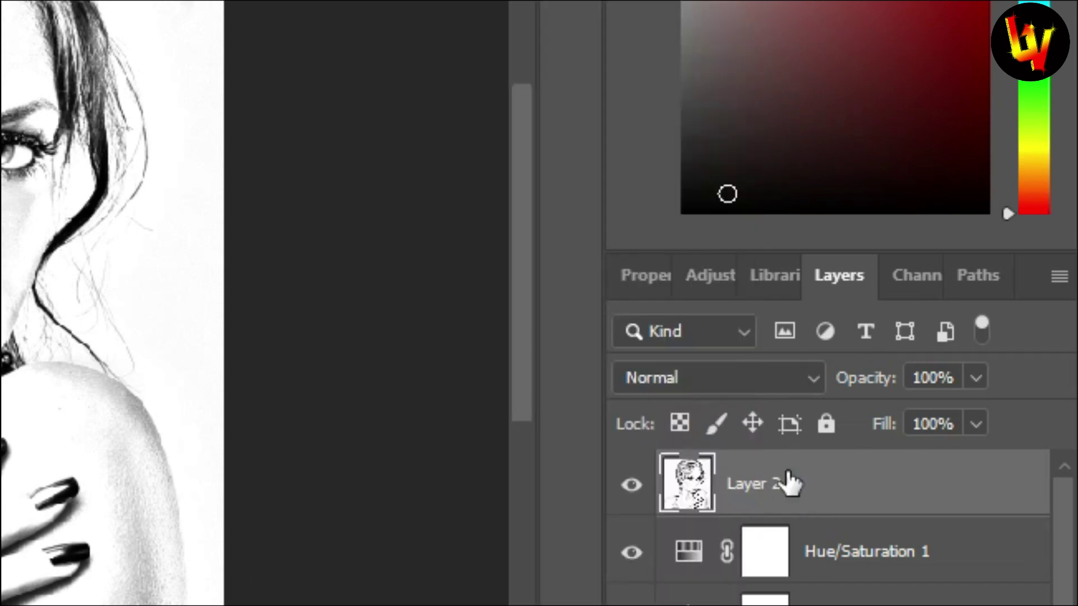
{"action": "right_click", "coordinate": [755, 481]}
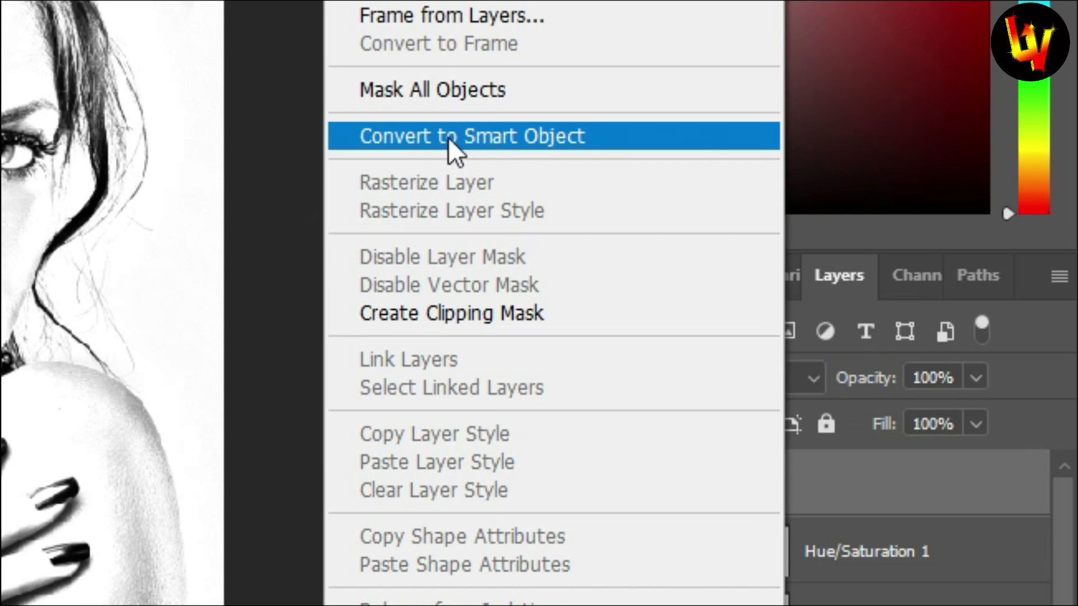
{"action": "left_click", "coordinate": [466, 137]}
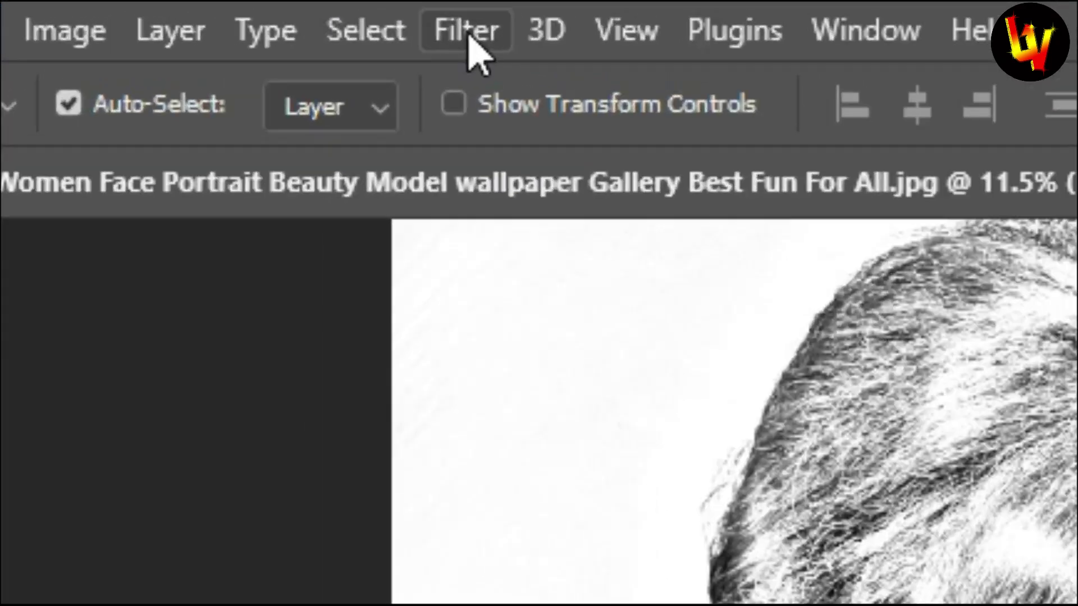
Add a 12.98% Uniform Add Noise smart filter to Layer 2
{"action": "left_click", "coordinate": [231, 11]}
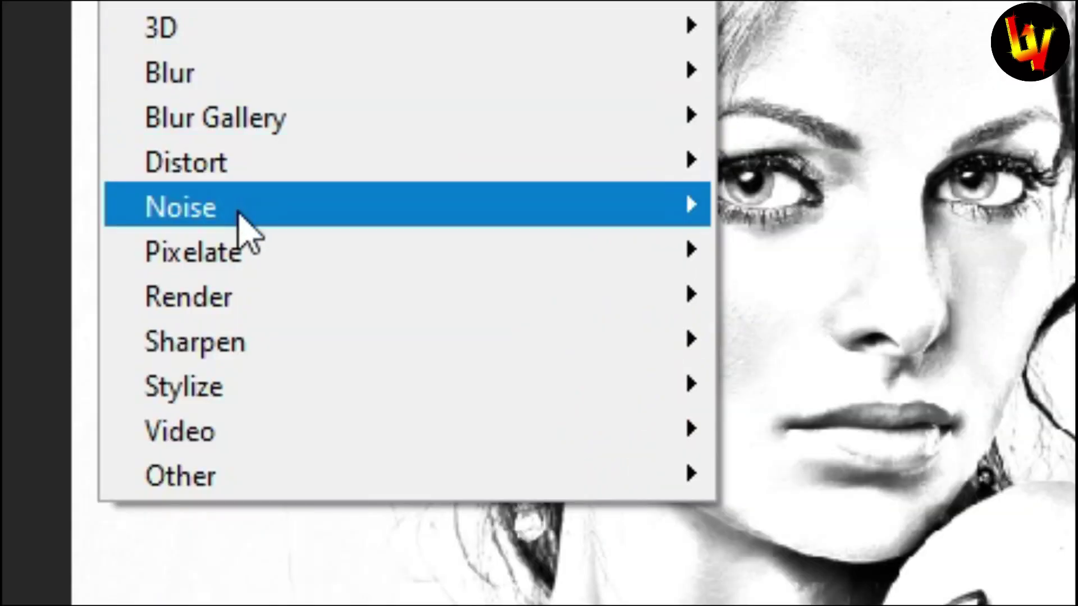
{"action": "left_click", "coordinate": [237, 209]}
{"action": "left_click", "coordinate": [813, 206]}
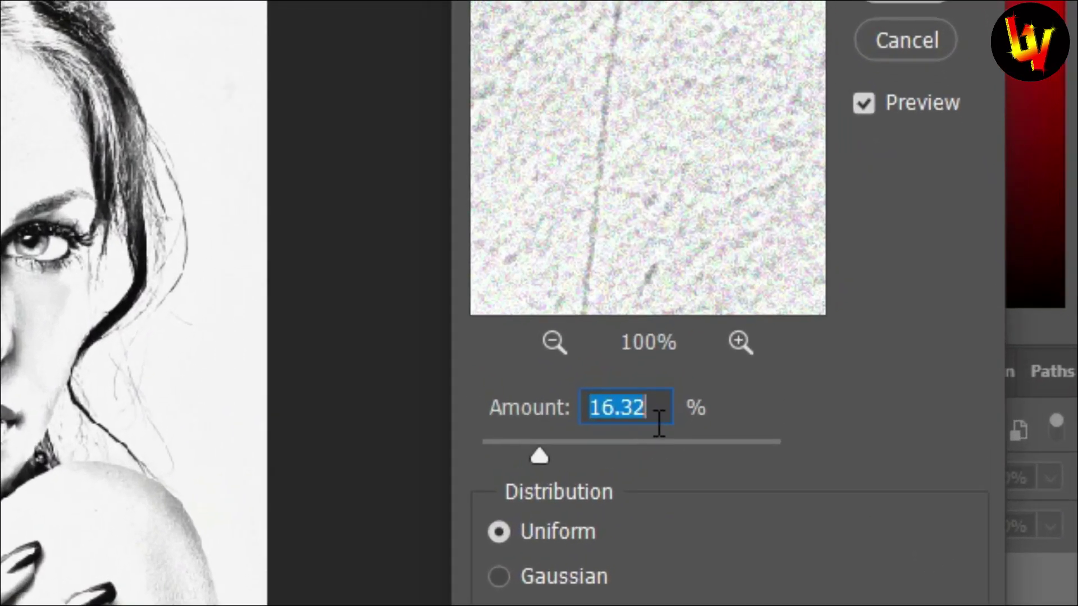
{"action": "left_click_drag", "start_coordinate": [536, 456], "coordinate": [527, 457]}
{"action": "left_click", "coordinate": [906, 7]}
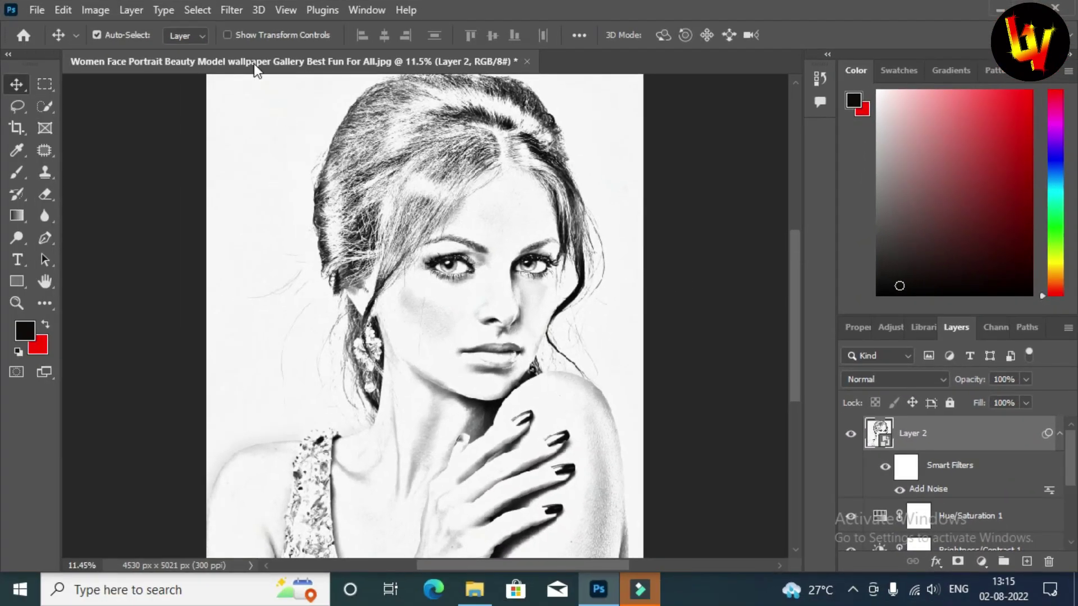
Bring up the Smart Sharpen filter dialog for Layer 2
{"action": "left_click", "coordinate": [232, 10]}
{"action": "mouse_move", "coordinate": [251, 321]}
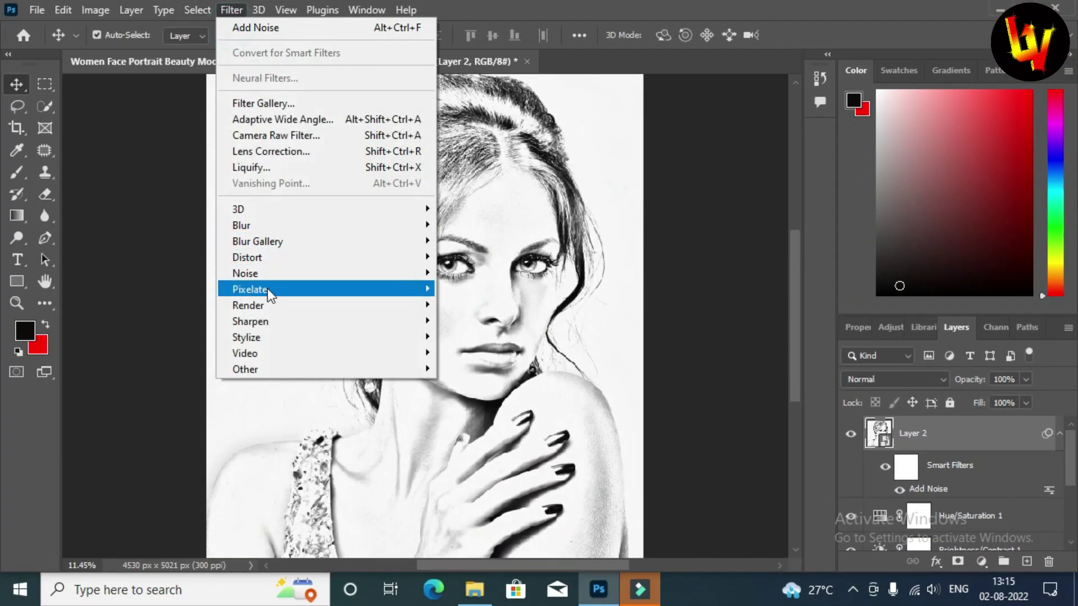
{"action": "left_click", "coordinate": [258, 321]}
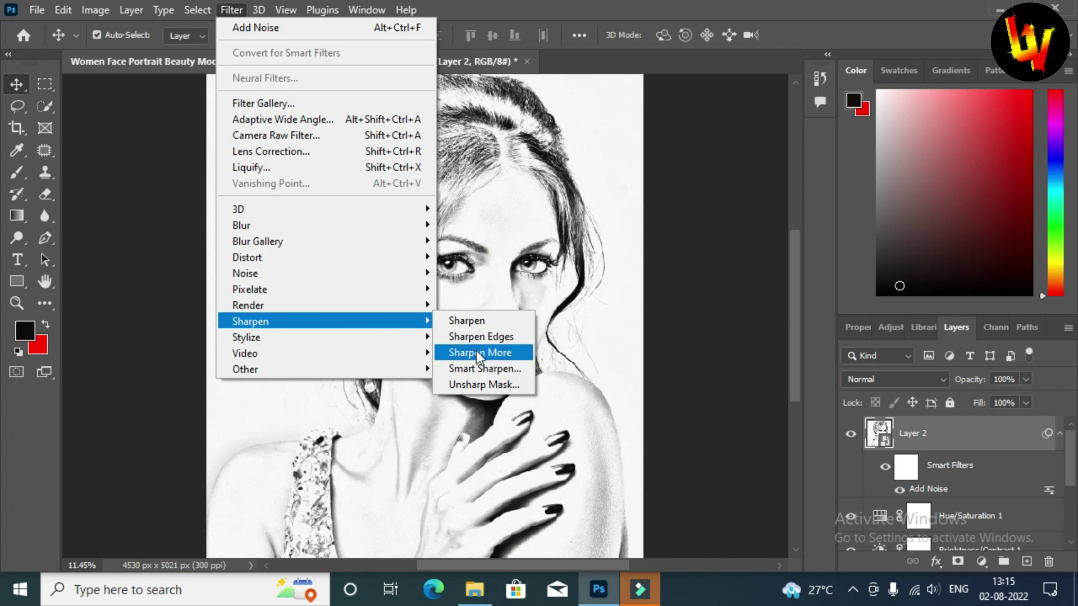
{"action": "left_click", "coordinate": [480, 368]}
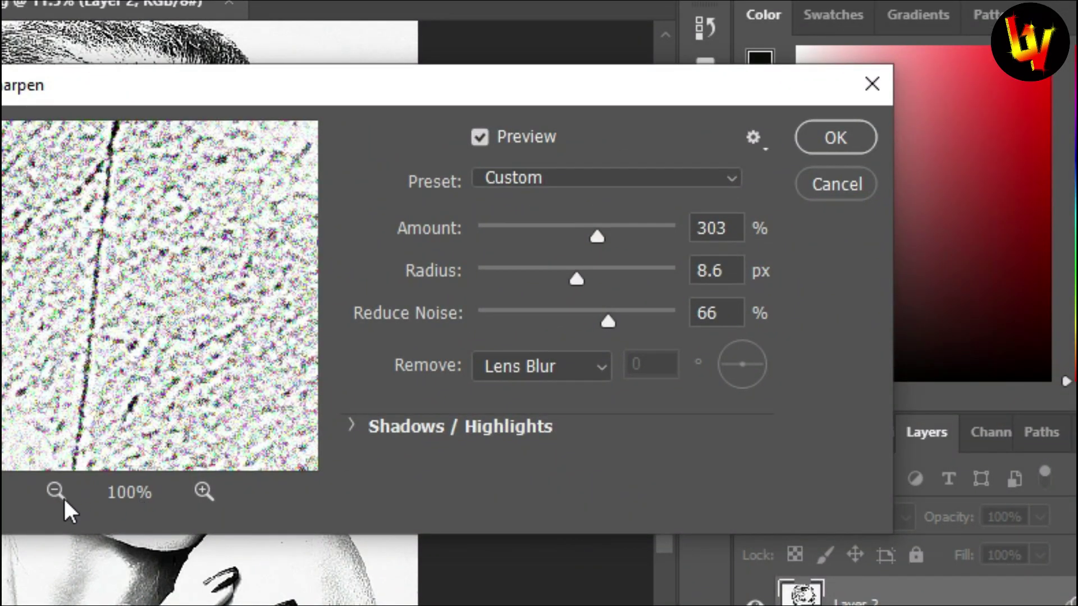
Apply Smart Sharpen with Amount 97%, Radius 3.6 px and Reduce Noise 50%
{"action": "left_click", "coordinate": [47, 494]}
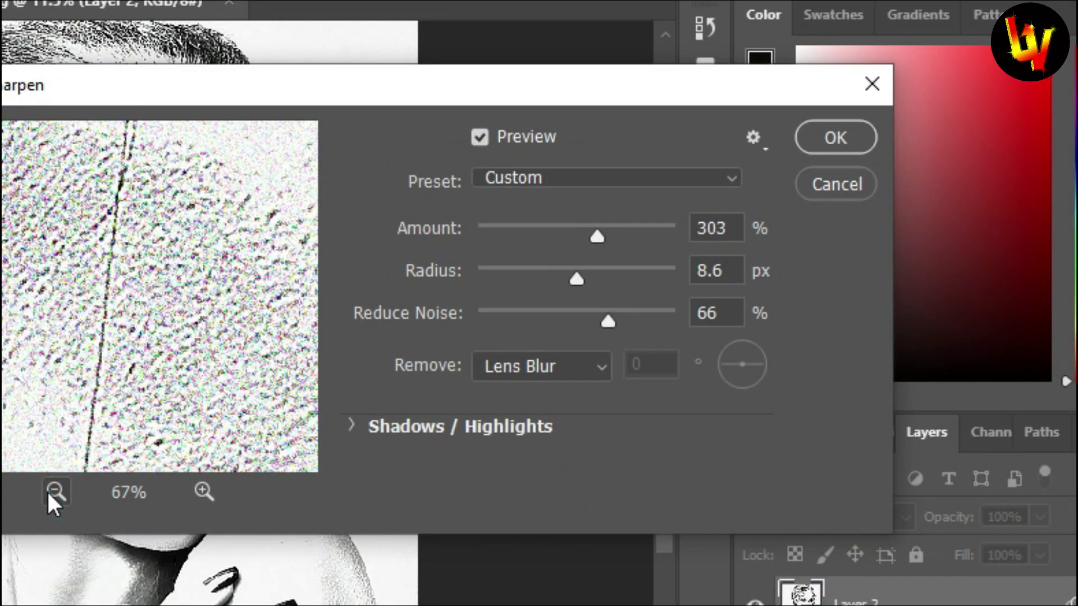
{"action": "left_click", "coordinate": [55, 495]}
{"action": "left_click", "coordinate": [55, 496]}
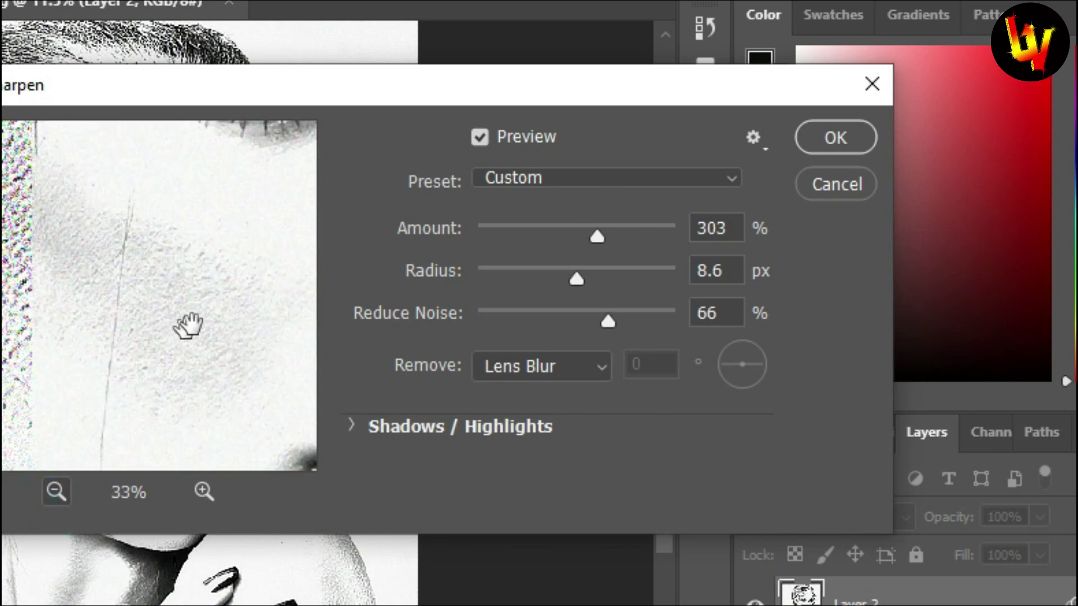
{"action": "left_click", "coordinate": [56, 493]}
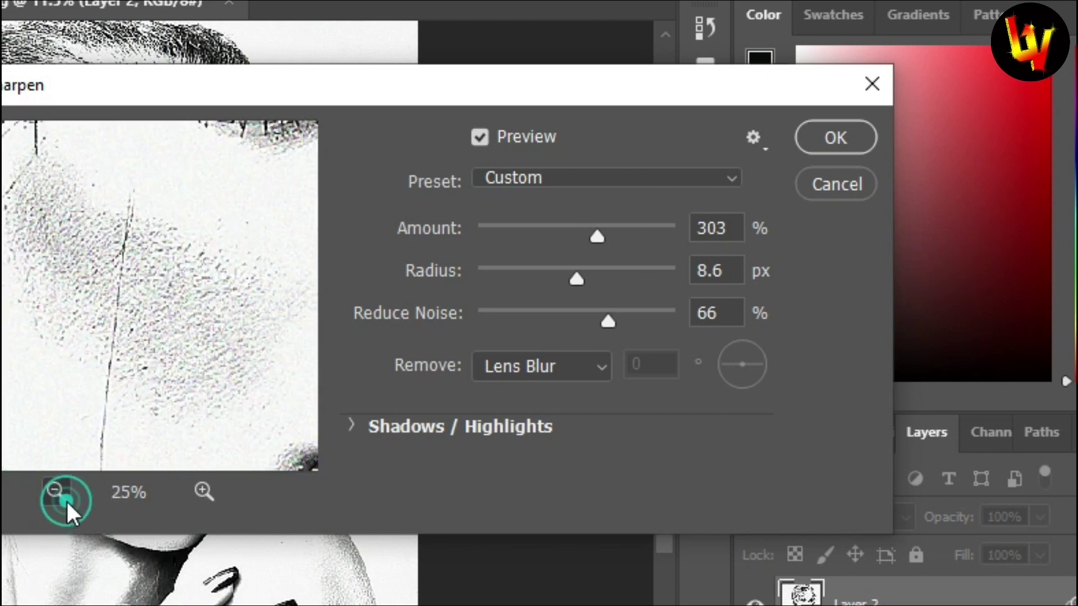
{"action": "left_click", "coordinate": [56, 493]}
{"action": "mouse_move", "coordinate": [597, 236]}
{"action": "left_mouse_down"}
{"action": "mouse_move", "coordinate": [510, 235]}
{"action": "mouse_move", "coordinate": [526, 236]}
{"action": "left_mouse_up"}
{"action": "left_click", "coordinate": [560, 279]}
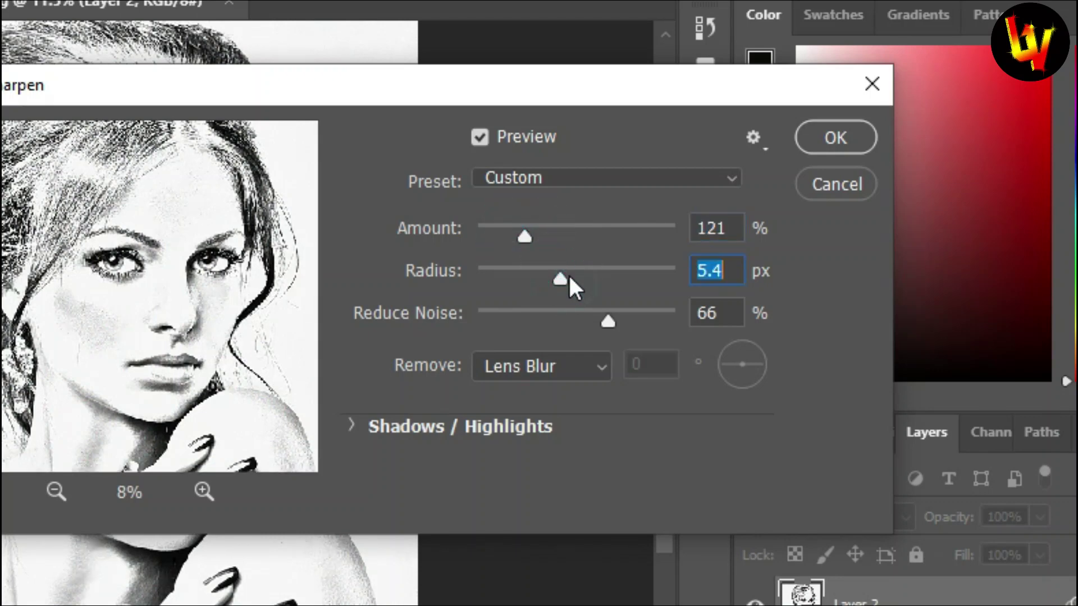
{"action": "left_click", "coordinate": [598, 314]}
{"action": "left_click_drag", "start_coordinate": [598, 315], "coordinate": [587, 316]}
{"action": "left_click_drag", "start_coordinate": [524, 236], "coordinate": [515, 236]}
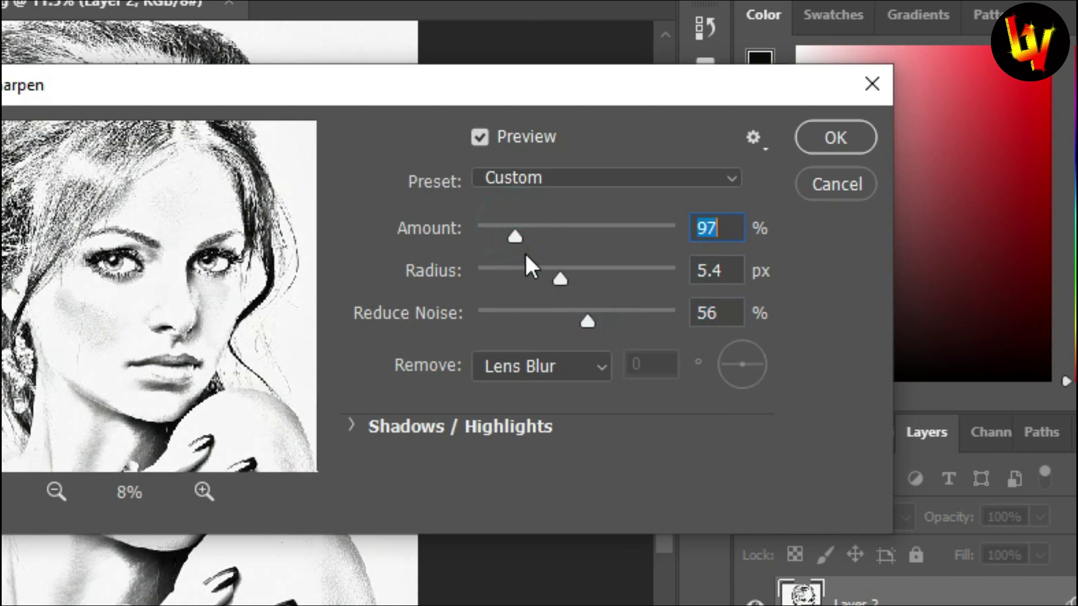
{"action": "left_click", "coordinate": [547, 268]}
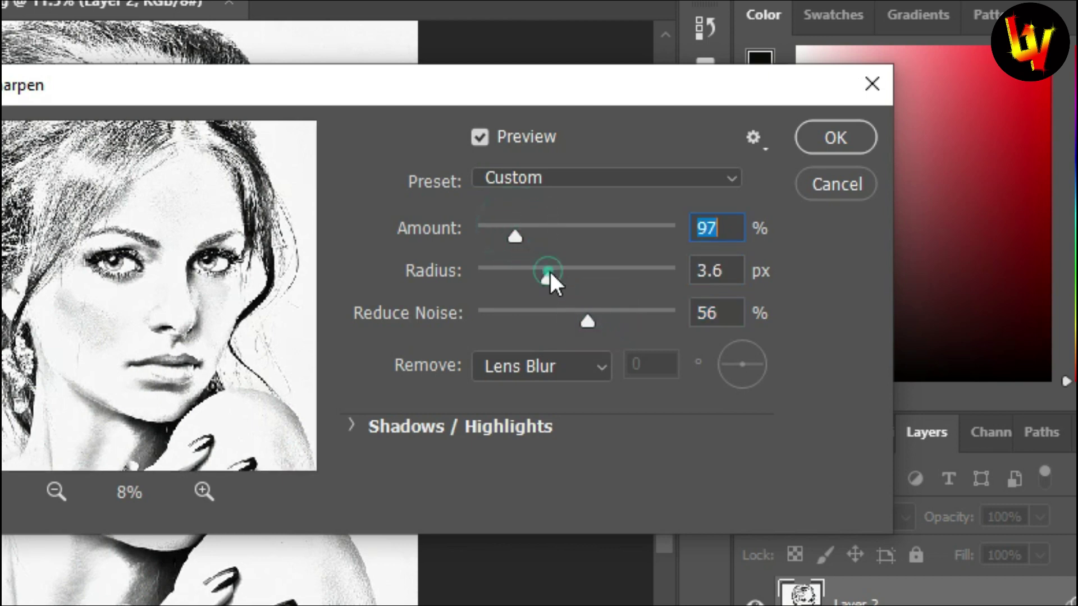
{"action": "left_click", "coordinate": [576, 315]}
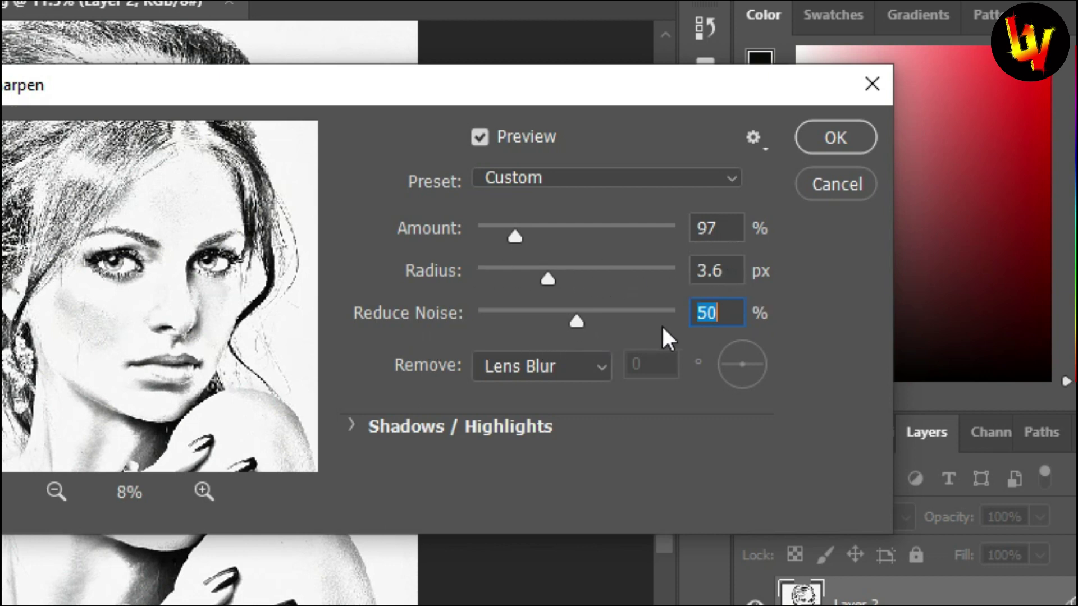
{"action": "left_click", "coordinate": [815, 136]}
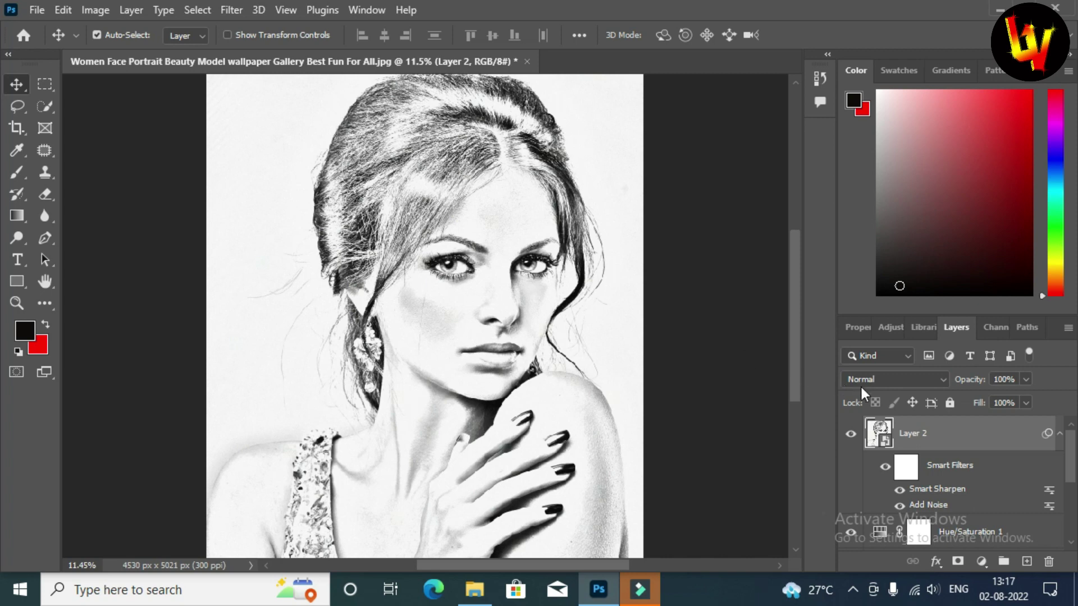
Stamp visible layers into a new Layer 3 and open the Filter Gallery's artistic filters
{"action": "key", "text": "ctrl+alt+shift+e"}
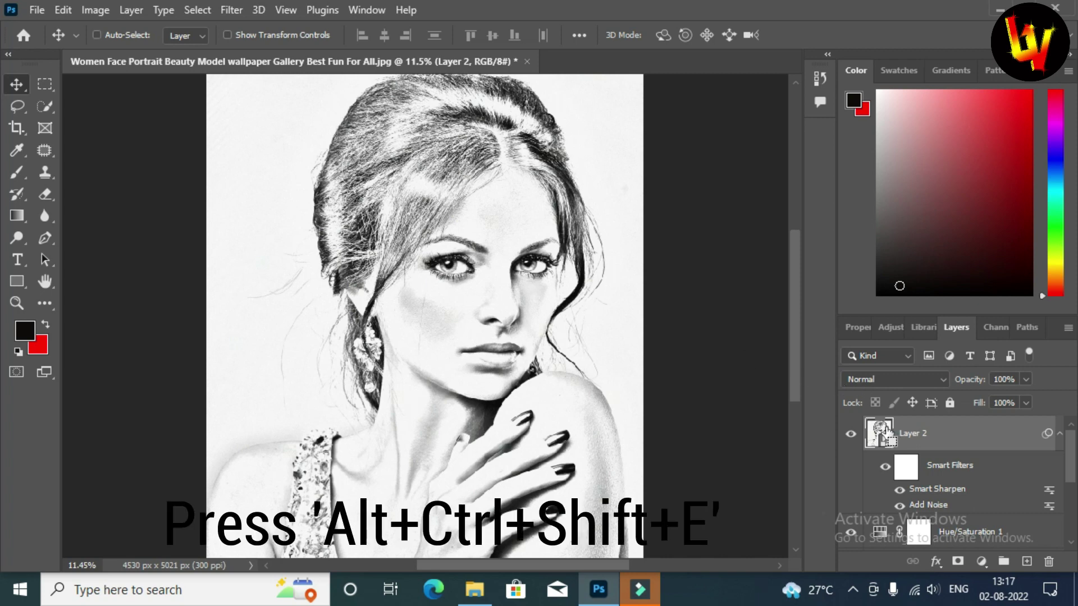
{"action": "key", "text": "ctrl+alt+shift+e"}
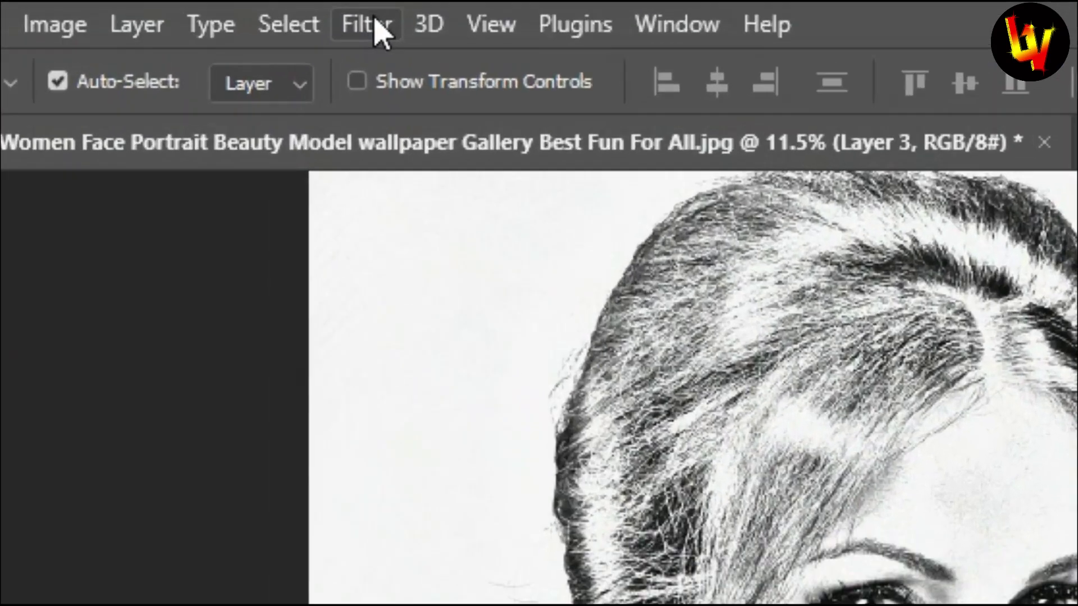
{"action": "left_click", "coordinate": [249, 12]}
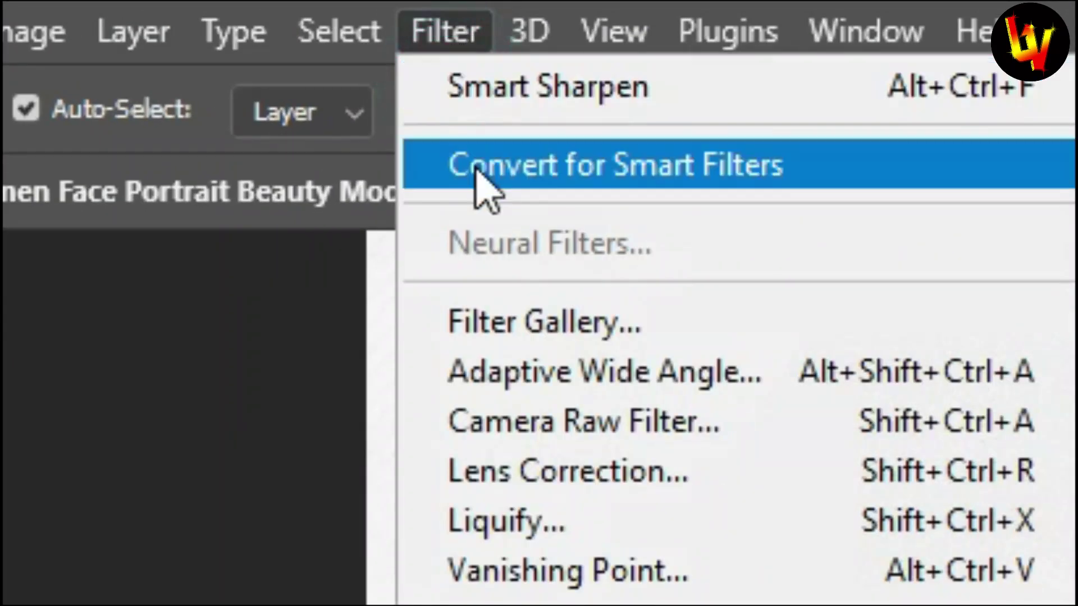
{"action": "left_click", "coordinate": [584, 324]}
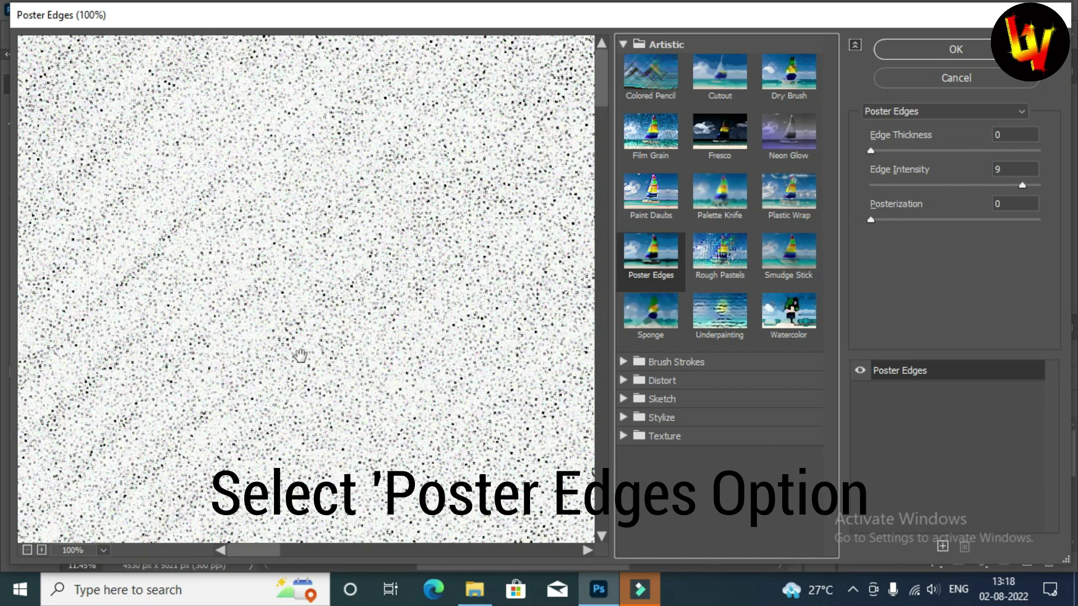
Apply Poster Edges to Layer 3 with Edge Thickness 1, Edge Intensity 8, Posterization 0
{"action": "left_click", "coordinate": [27, 550]}
{"action": "left_click", "coordinate": [27, 550]}
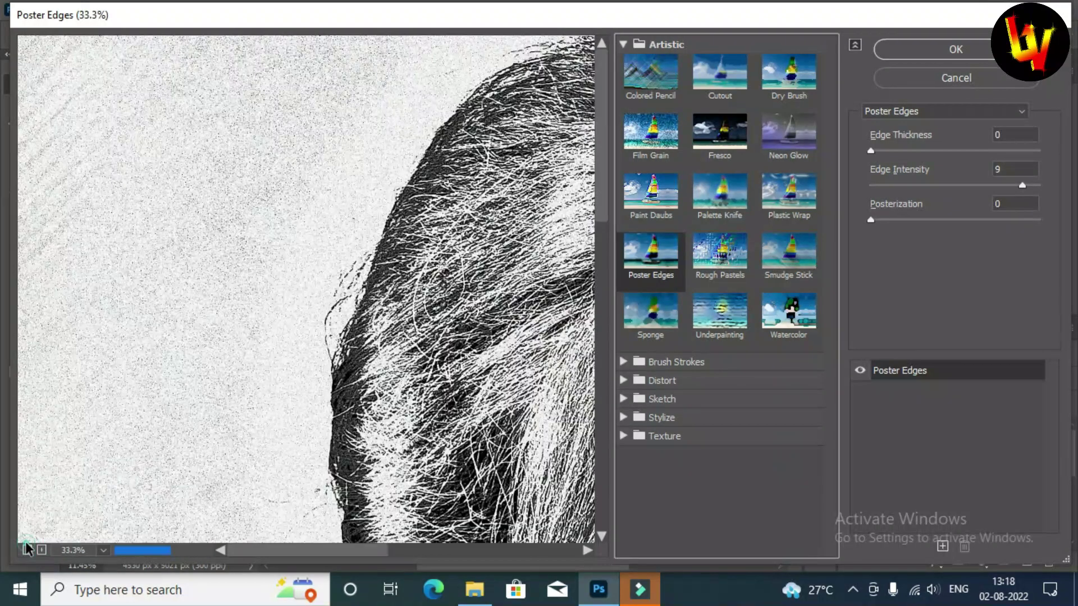
{"action": "left_click", "coordinate": [27, 550]}
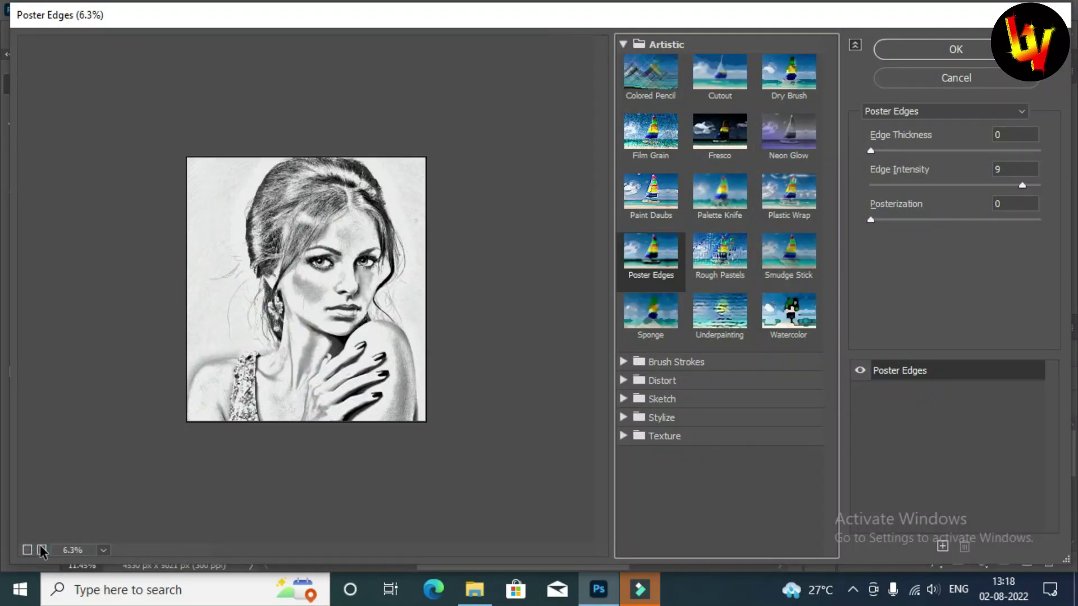
{"action": "left_click", "coordinate": [42, 550]}
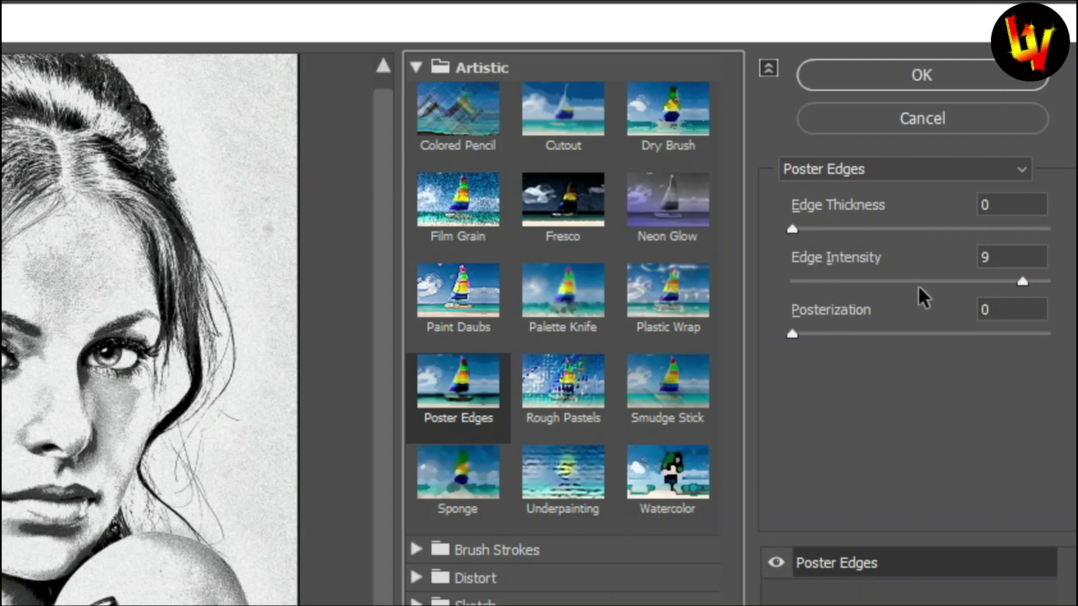
{"action": "left_click_drag", "start_coordinate": [974, 280], "coordinate": [992, 281]}
{"action": "left_click", "coordinate": [810, 228]}
{"action": "left_click", "coordinate": [803, 333]}
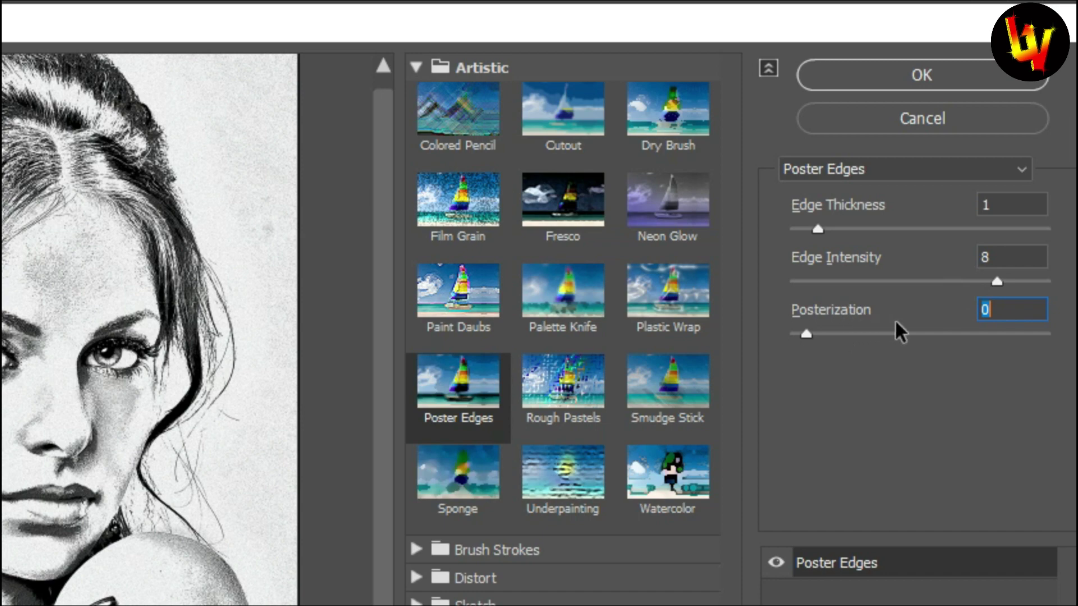
{"action": "left_click", "coordinate": [914, 79]}
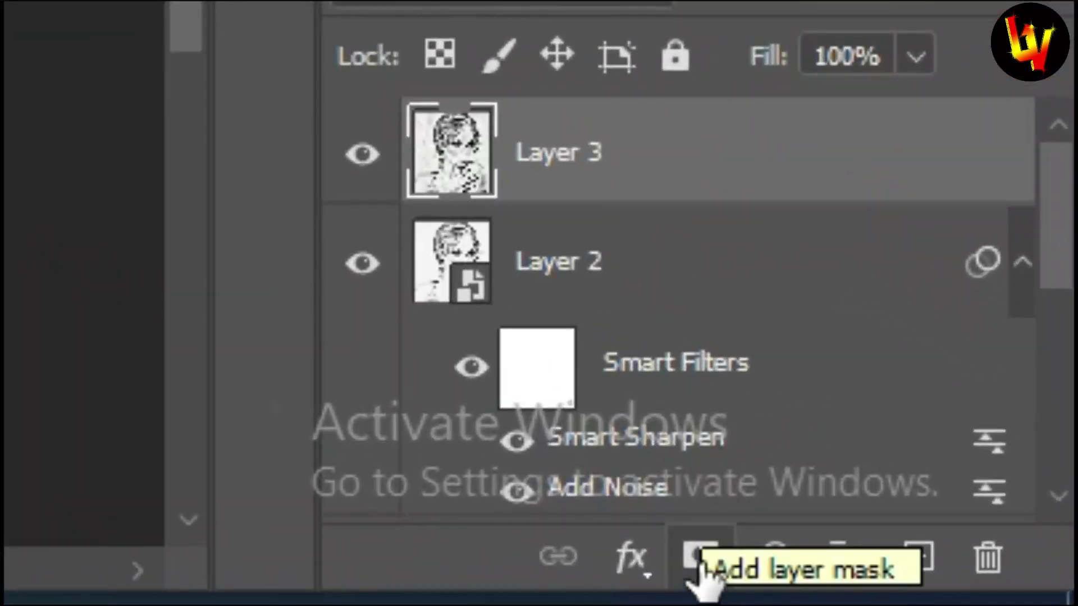
Add a white mask to Layer 3 and set up a 369 px brush with about 23% hardness
{"action": "left_click", "coordinate": [697, 556]}
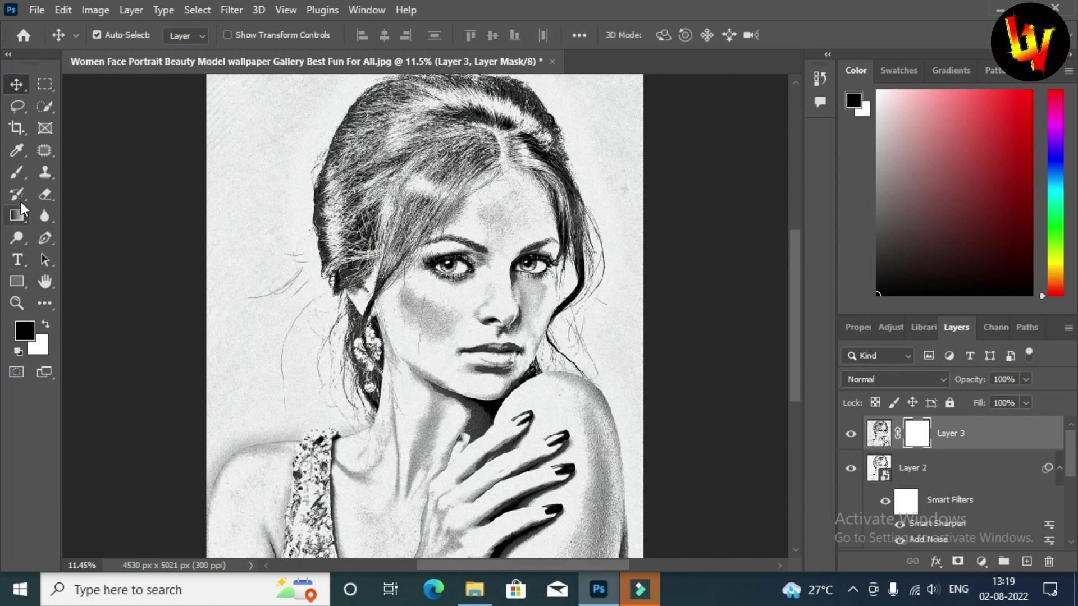
{"action": "left_click", "coordinate": [18, 171]}
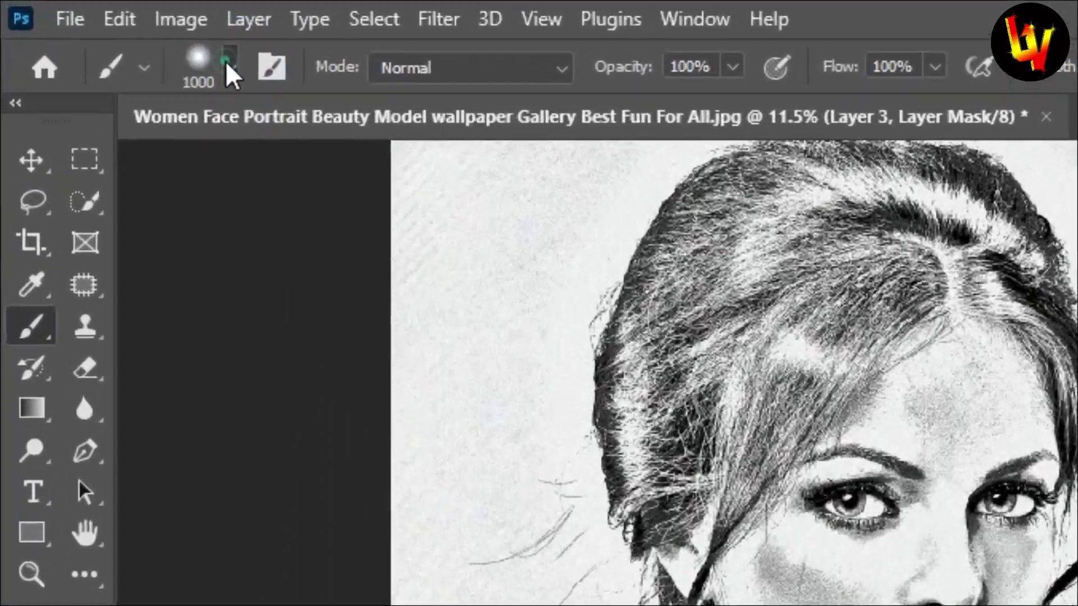
{"action": "left_click", "coordinate": [133, 38]}
{"action": "left_click", "coordinate": [355, 160]}
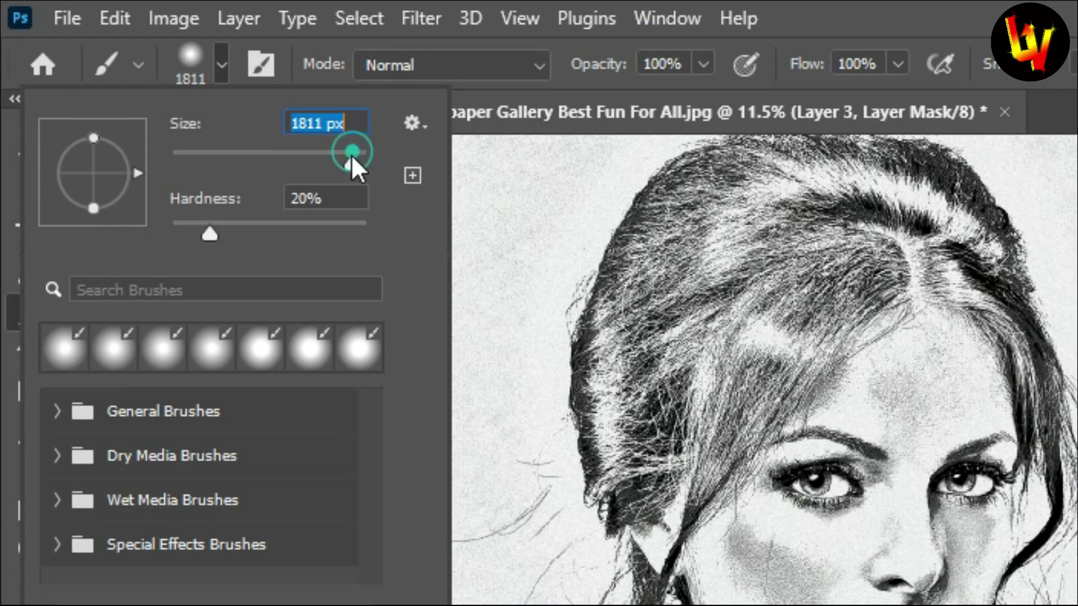
{"action": "left_click", "coordinate": [281, 153]}
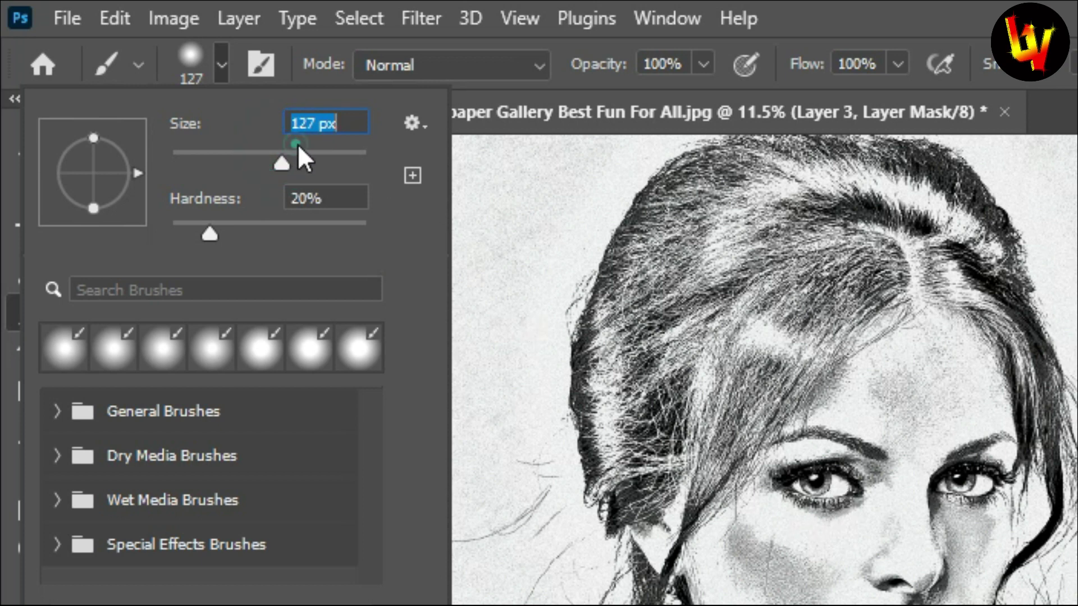
{"action": "left_click", "coordinate": [314, 153]}
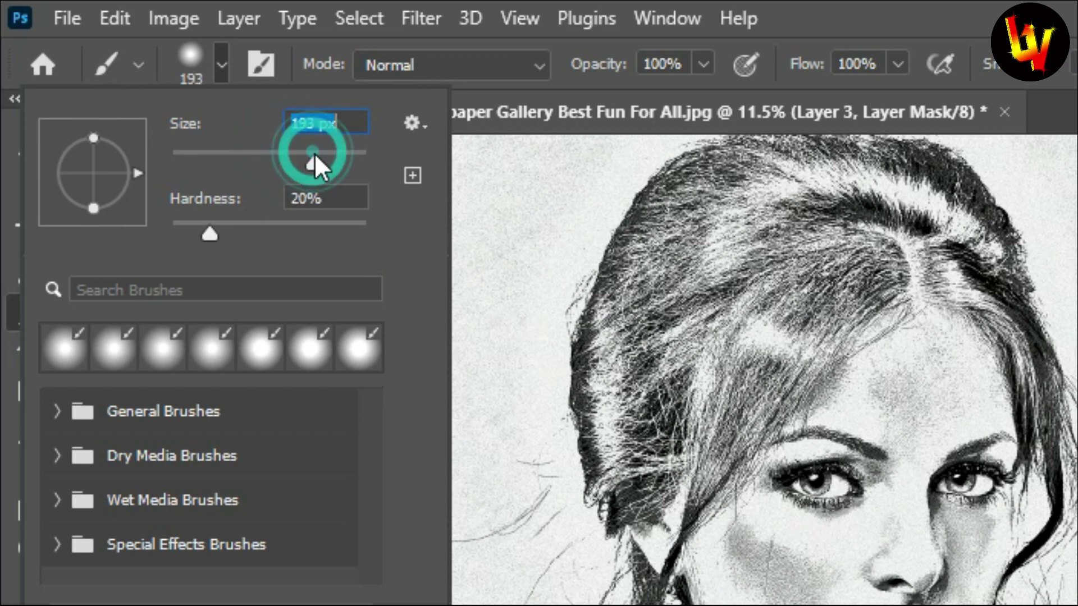
{"action": "left_click", "coordinate": [333, 153]}
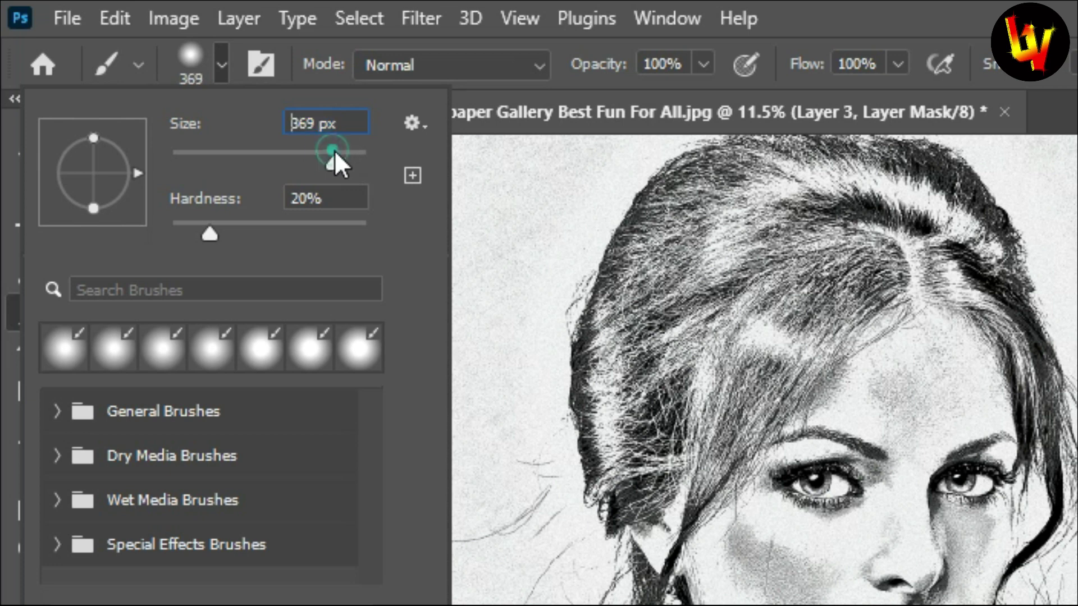
{"action": "left_click", "coordinate": [365, 222]}
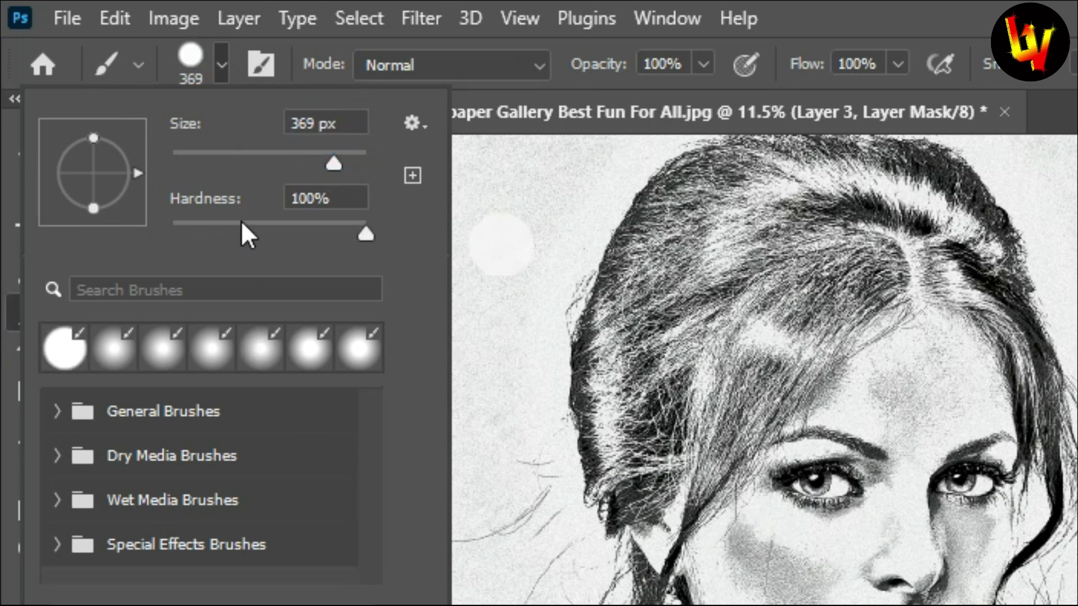
{"action": "left_click_drag", "start_coordinate": [230, 223], "coordinate": [198, 231]}
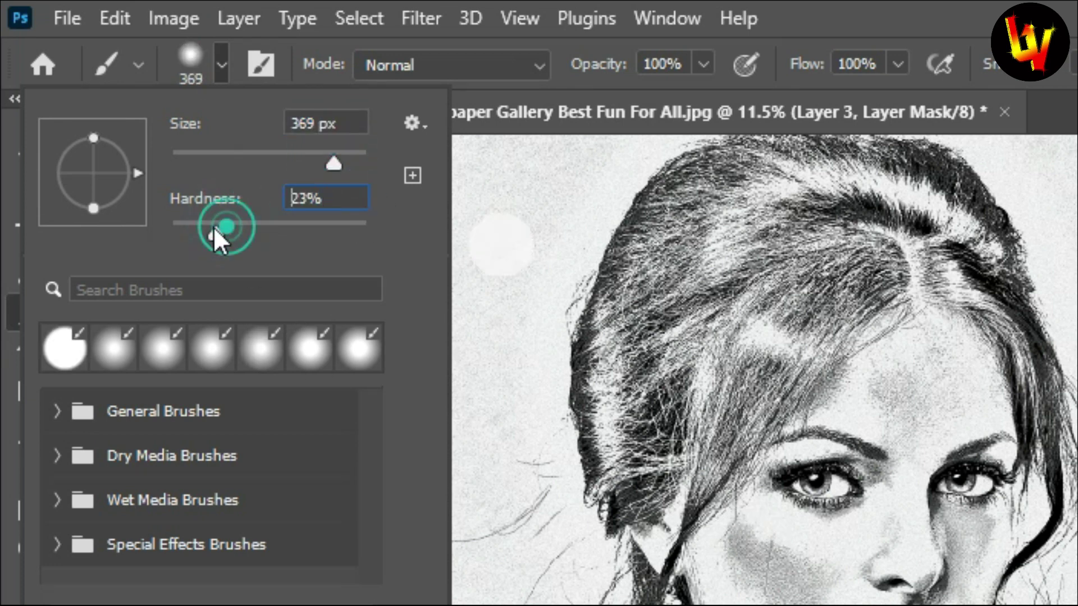
{"action": "left_click", "coordinate": [548, 224]}
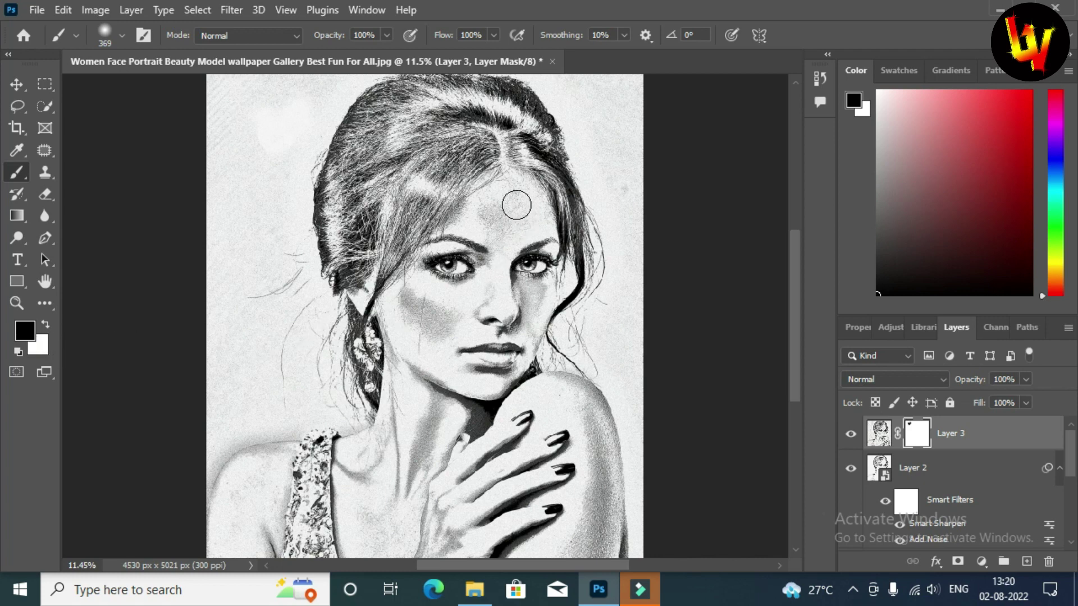
Paint black on Layer 3's mask over the forehead, face and background, enlarging the brush to 800 px
{"action": "mouse_move", "coordinate": [514, 200]}
{"action": "left_mouse_down"}
{"action": "mouse_move", "coordinate": [467, 221]}
{"action": "mouse_move", "coordinate": [534, 216]}
{"action": "mouse_move", "coordinate": [500, 233]}
{"action": "mouse_move", "coordinate": [498, 248]}
{"action": "mouse_move", "coordinate": [534, 212]}
{"action": "mouse_move", "coordinate": [532, 195]}
{"action": "mouse_move", "coordinate": [517, 210]}
{"action": "mouse_move", "coordinate": [522, 286]}
{"action": "mouse_move", "coordinate": [501, 275]}
{"action": "mouse_move", "coordinate": [524, 300]}
{"action": "mouse_move", "coordinate": [409, 304]}
{"action": "mouse_move", "coordinate": [404, 330]}
{"action": "mouse_move", "coordinate": [392, 308]}
{"action": "mouse_move", "coordinate": [409, 357]}
{"action": "mouse_move", "coordinate": [404, 349]}
{"action": "mouse_move", "coordinate": [399, 375]}
{"action": "mouse_move", "coordinate": [450, 308]}
{"action": "mouse_move", "coordinate": [427, 305]}
{"action": "mouse_move", "coordinate": [423, 381]}
{"action": "mouse_move", "coordinate": [252, 248]}
{"action": "mouse_move", "coordinate": [359, 324]}
{"action": "left_mouse_up"}
{"action": "key", "text": "bracketright"}
{"action": "key", "text": "bracketright"}
{"action": "key", "text": "bracketright"}
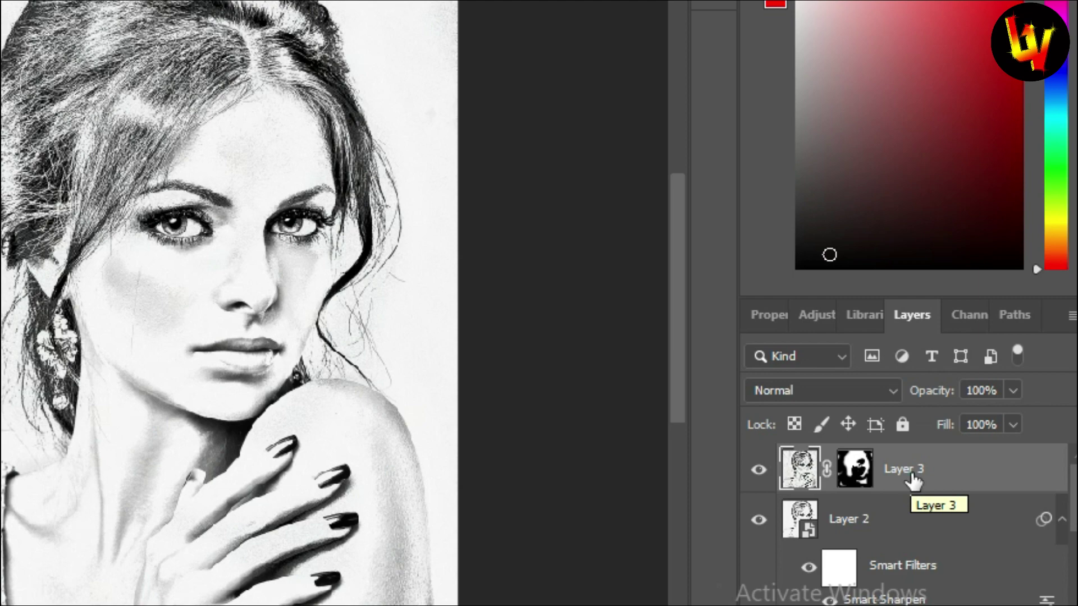
Switch Layer 3's blend mode to Multiply and lower its opacity to 80%
{"action": "left_click", "coordinate": [897, 395]}
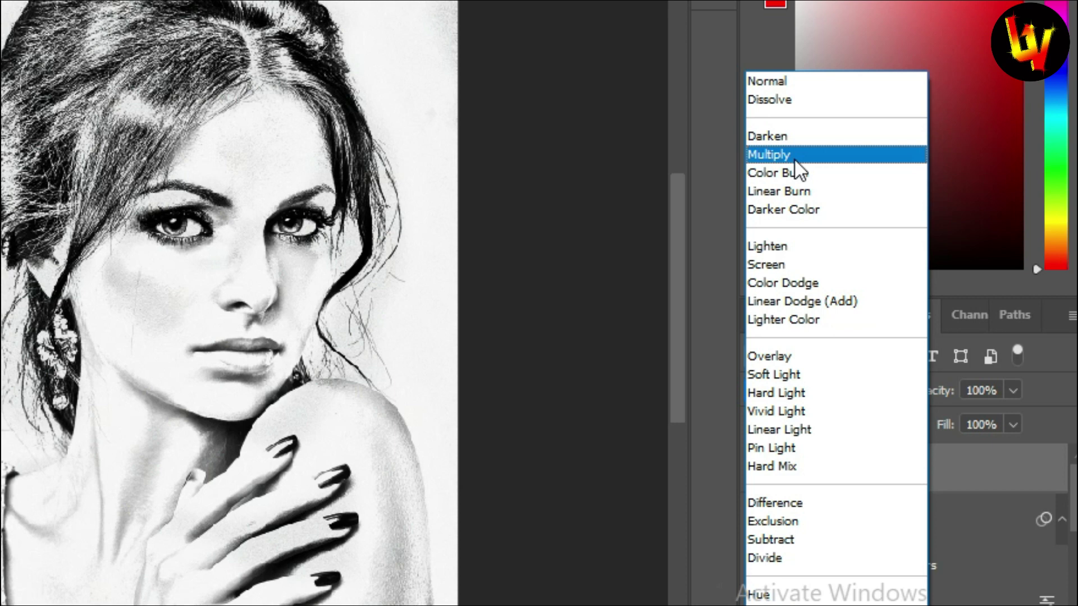
{"action": "left_click", "coordinate": [794, 160]}
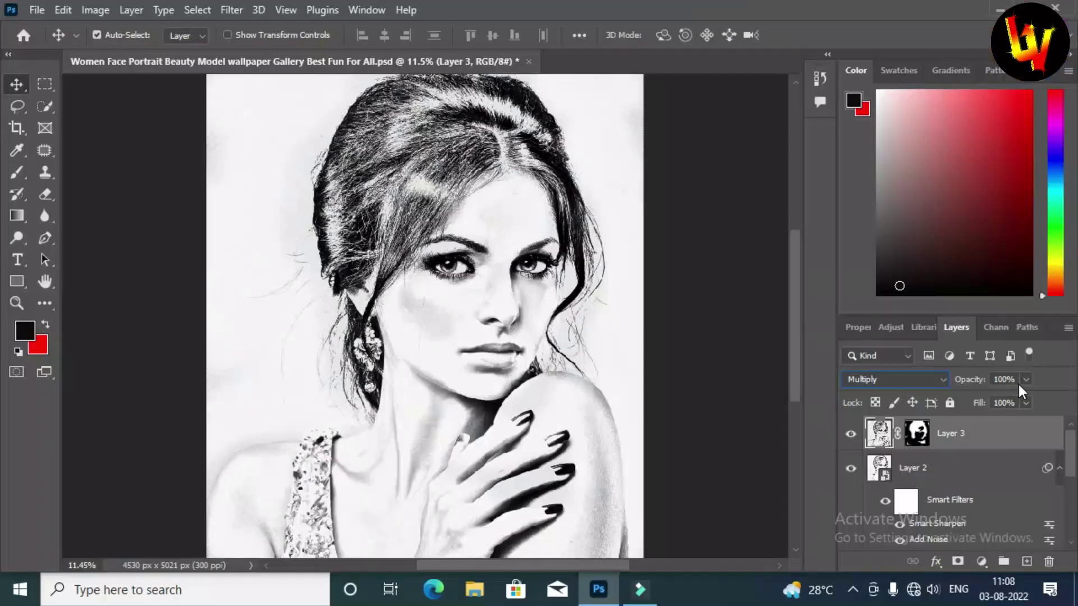
{"action": "left_click", "coordinate": [1026, 379]}
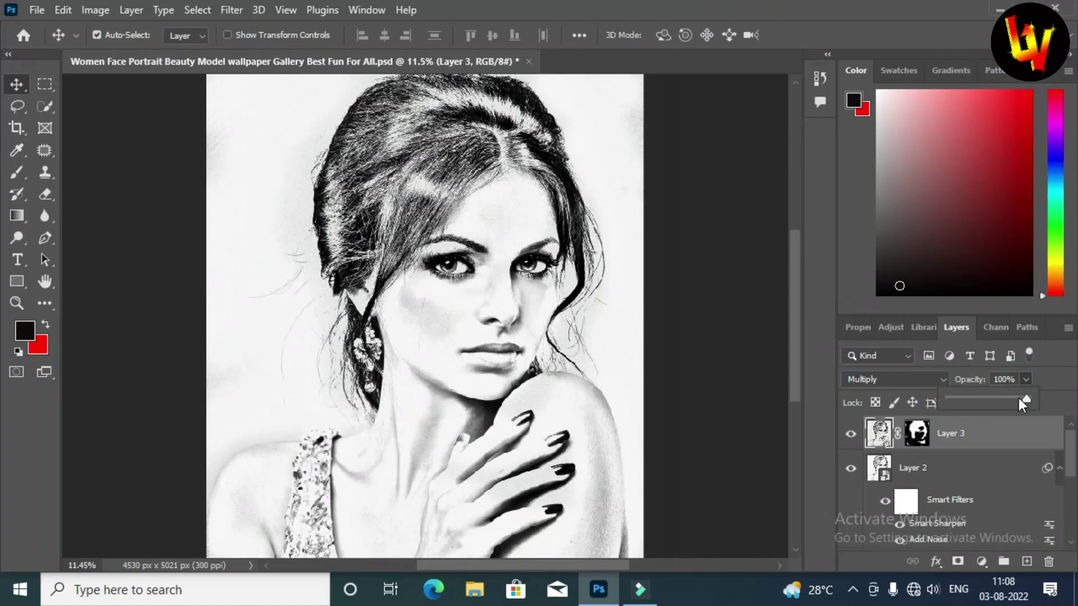
{"action": "left_click_drag", "start_coordinate": [1018, 399], "coordinate": [1008, 398]}
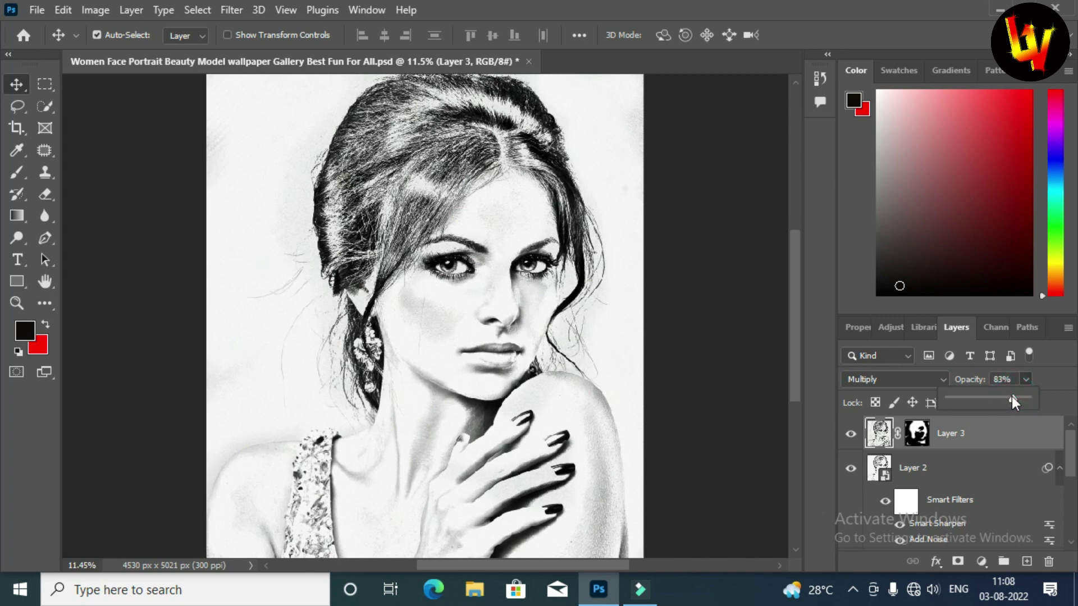
{"action": "left_click", "coordinate": [1051, 360]}
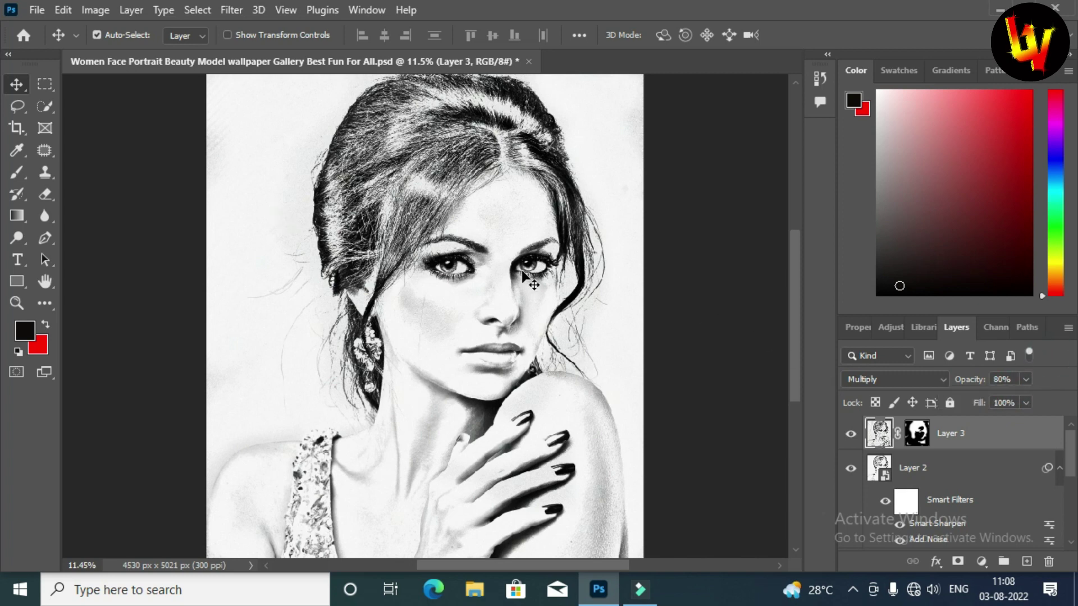
{"action": "scroll", "coordinate": [931, 470], "scroll_direction": "down", "scroll_amount": 3}
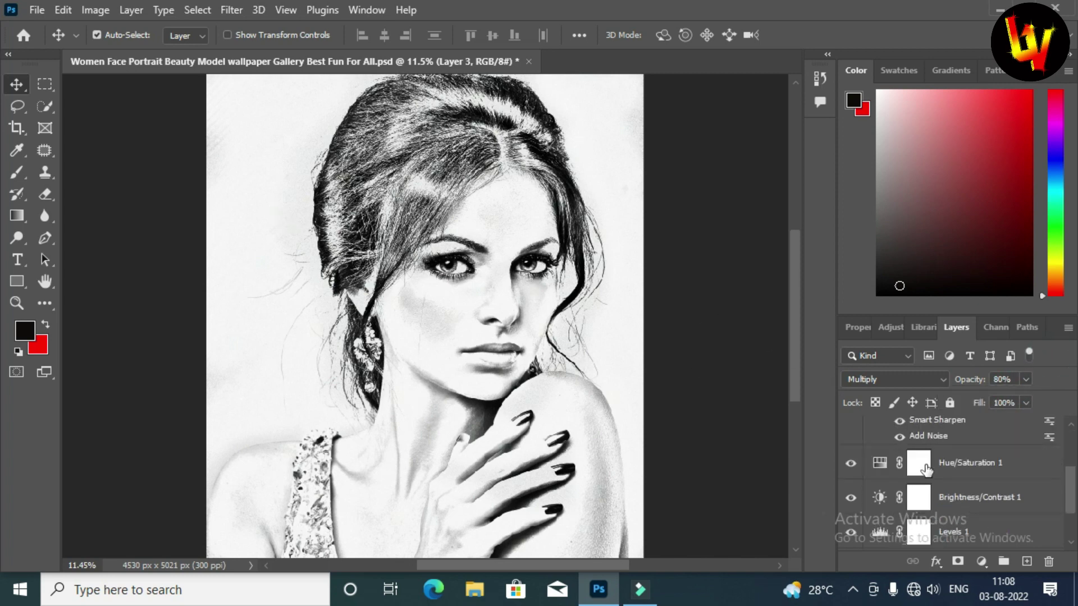
{"action": "scroll", "coordinate": [904, 489], "scroll_direction": "down", "scroll_amount": 2}
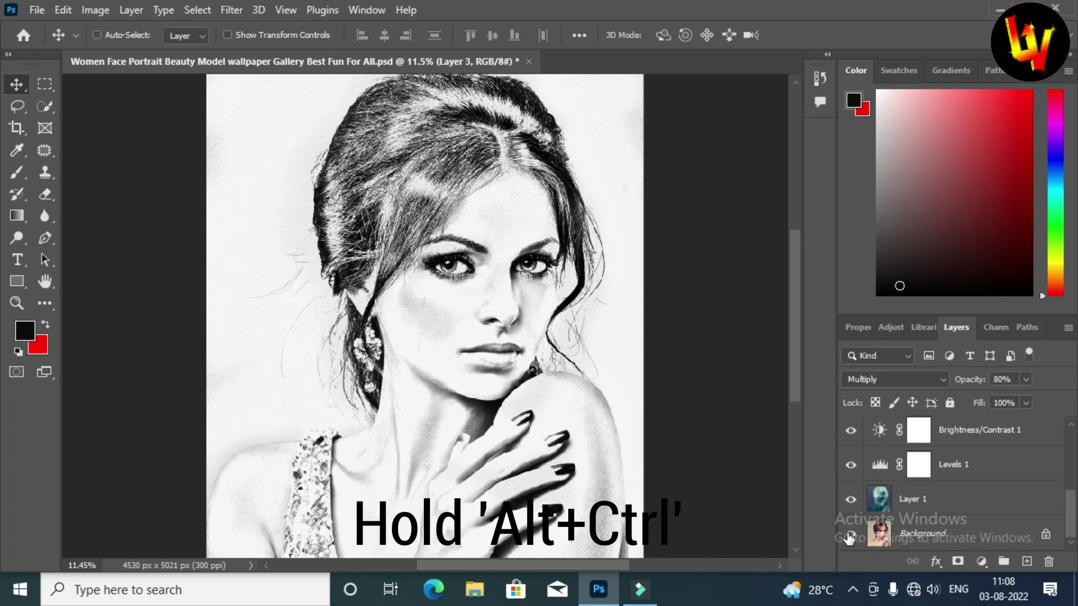
{"action": "left_click_drag", "start_coordinate": [867, 539], "coordinate": [884, 544]}
{"action": "left_click", "coordinate": [850, 536], "text": "alt"}
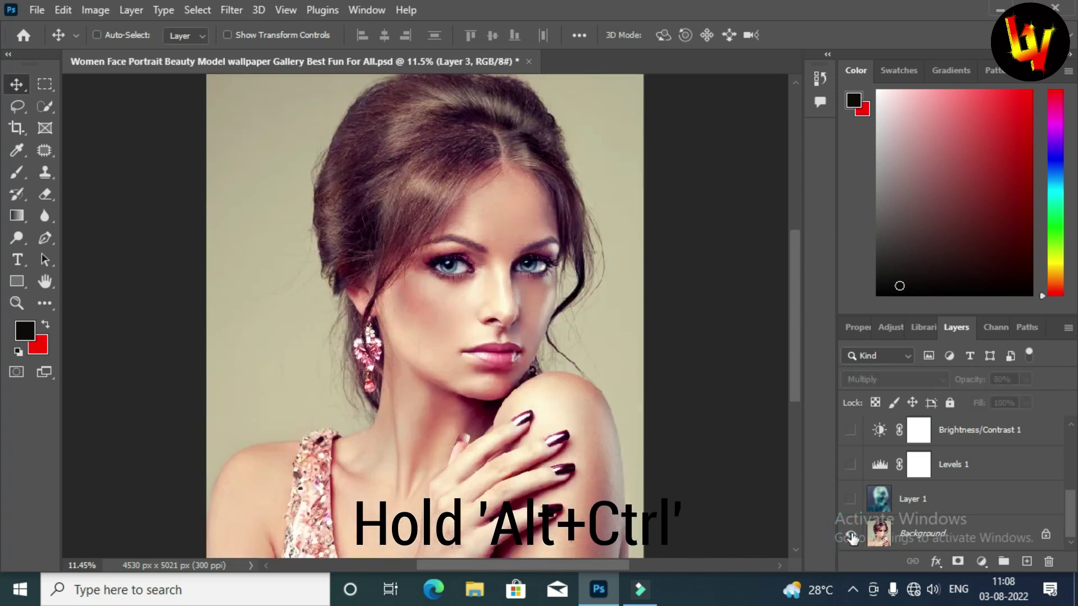
{"action": "left_click", "coordinate": [850, 536], "text": "alt"}
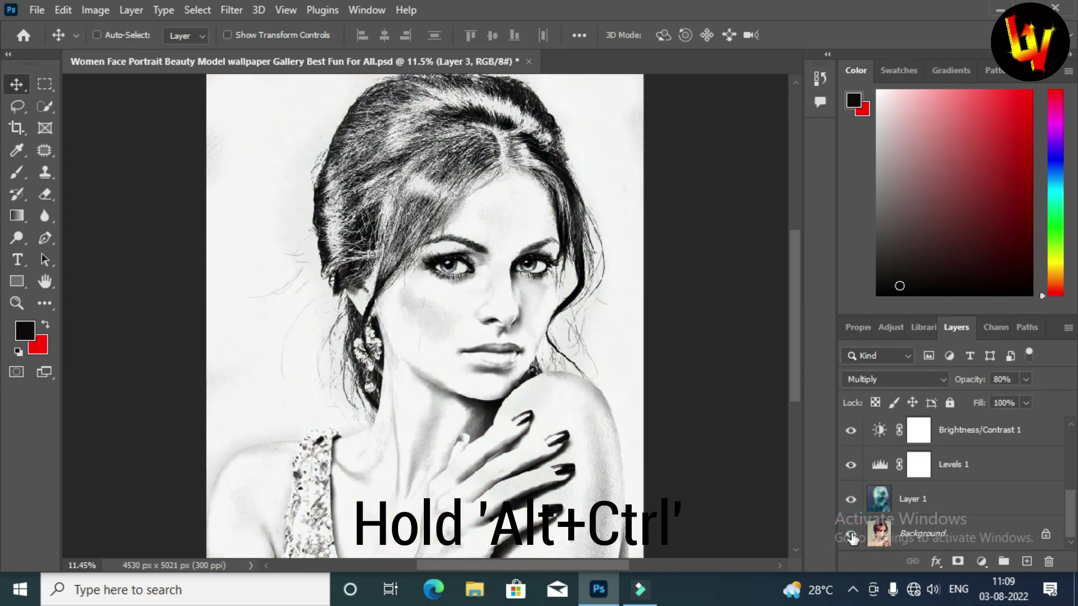